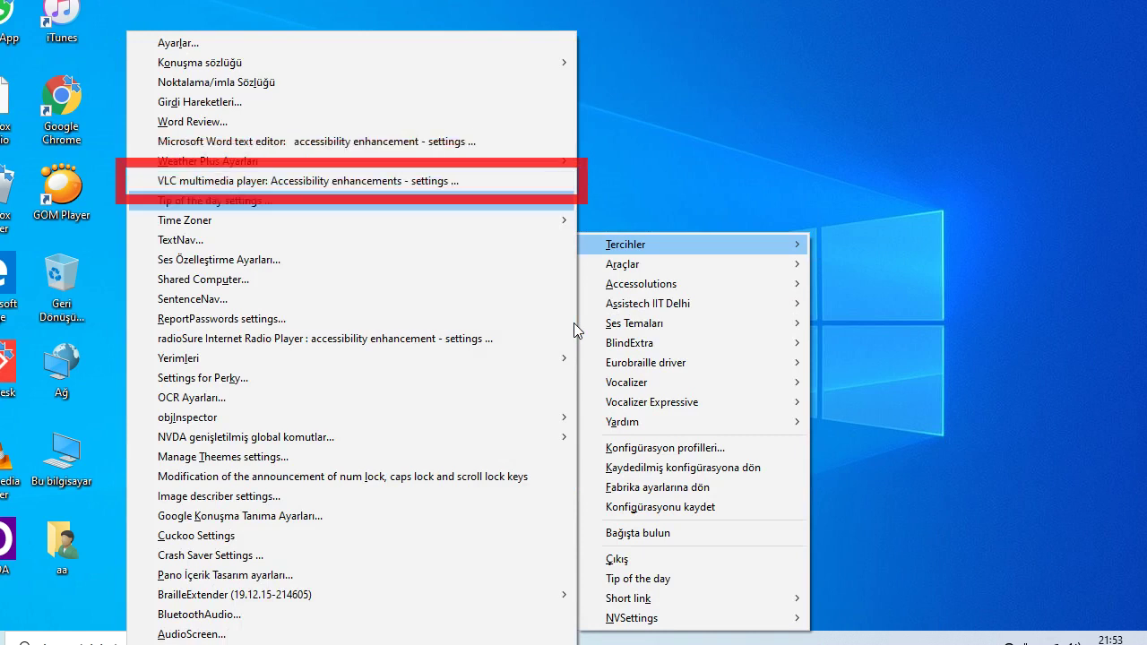
# Step: Open the add-on manager (Eklenti Yöneticisi) from NVDA's tools
pyautogui.press('Down')
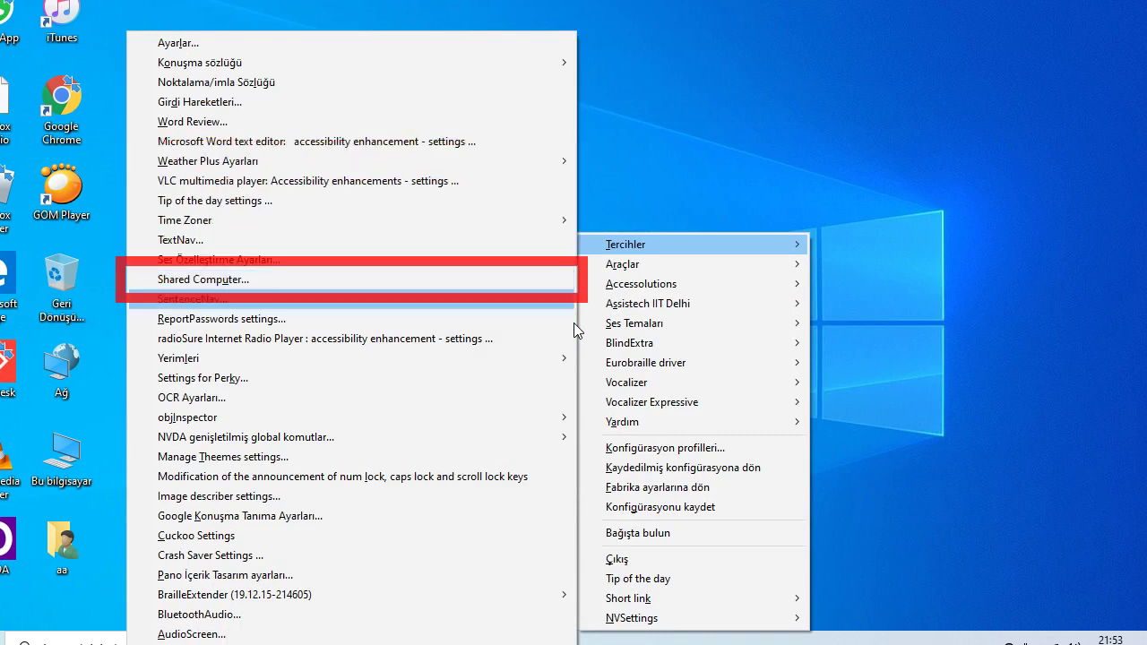
pyautogui.press('Escape')
pyautogui.press('Down')
pyautogui.press('Right')
pyautogui.press('Down')
pyautogui.press('Down')
pyautogui.press('Down')
pyautogui.press('Return')
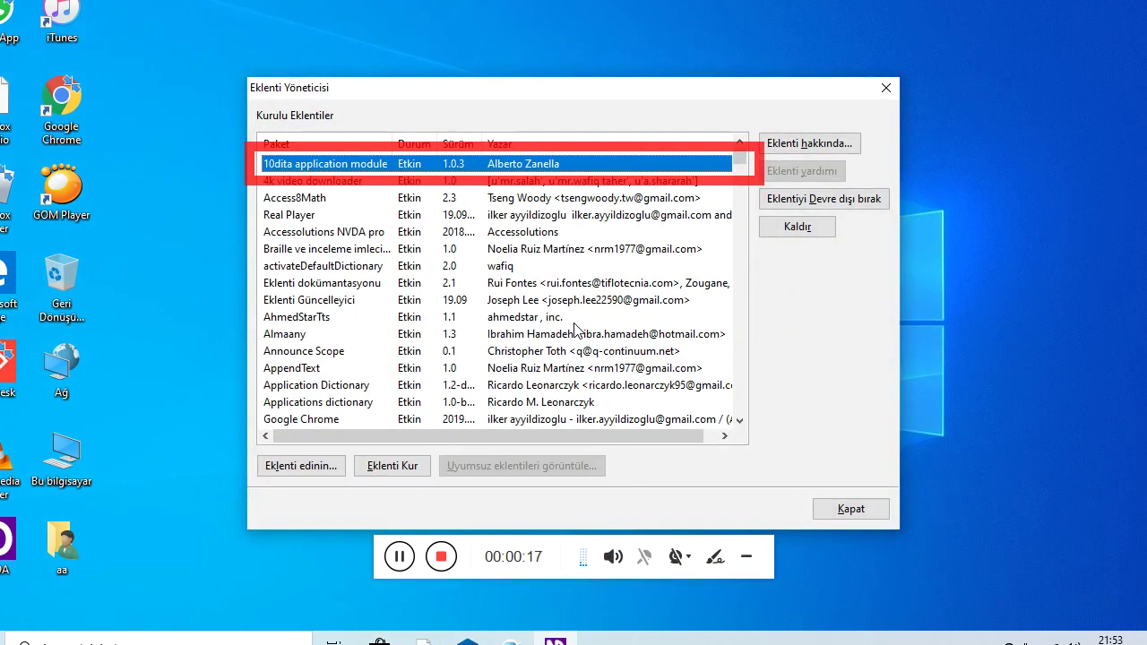
# Step: Find and select the NVDA genişletilmiş global komutlar add-on among the installed add-ons
pyautogui.press('b')
pyautogui.press('b')
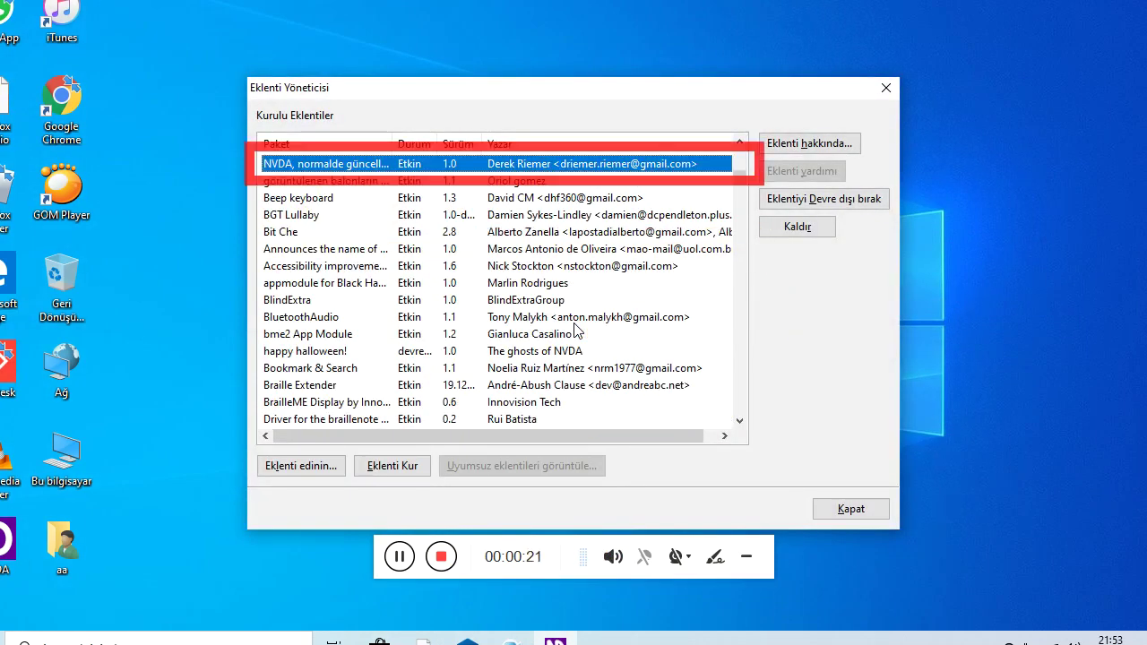
pyautogui.press('d')
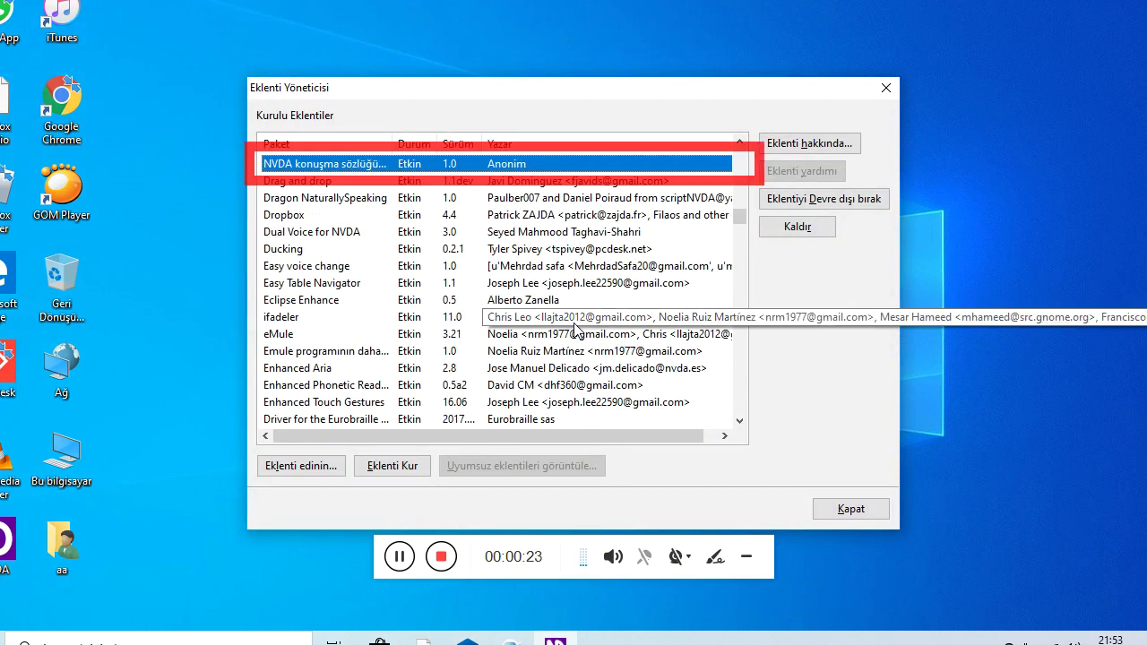
pyautogui.press('h')
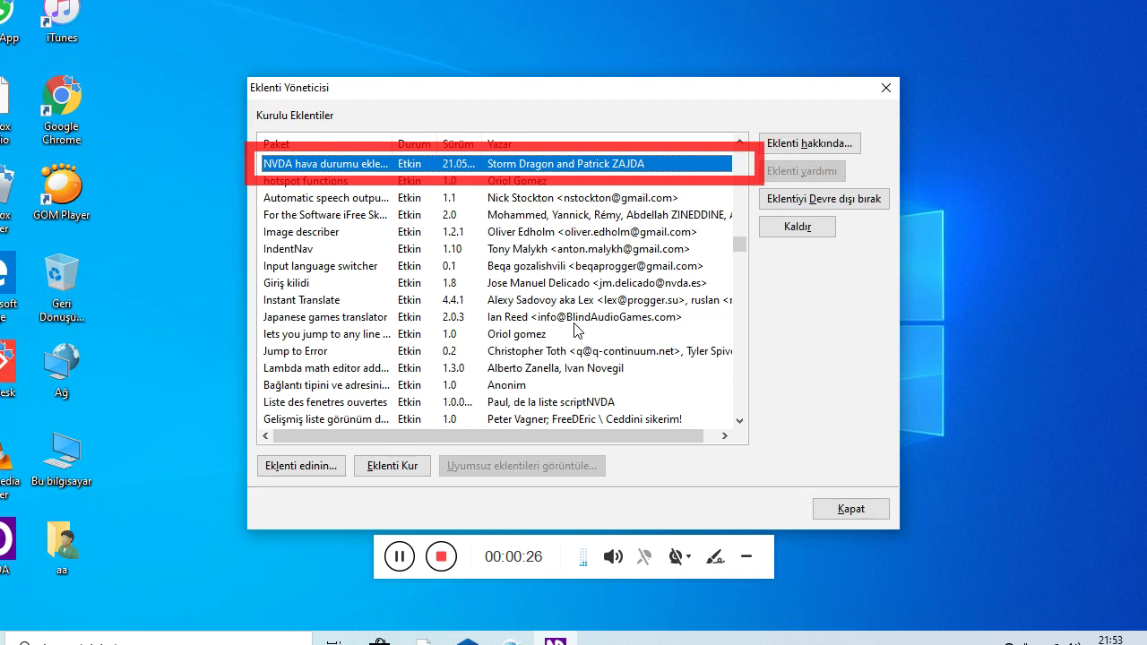
pyautogui.press('n')
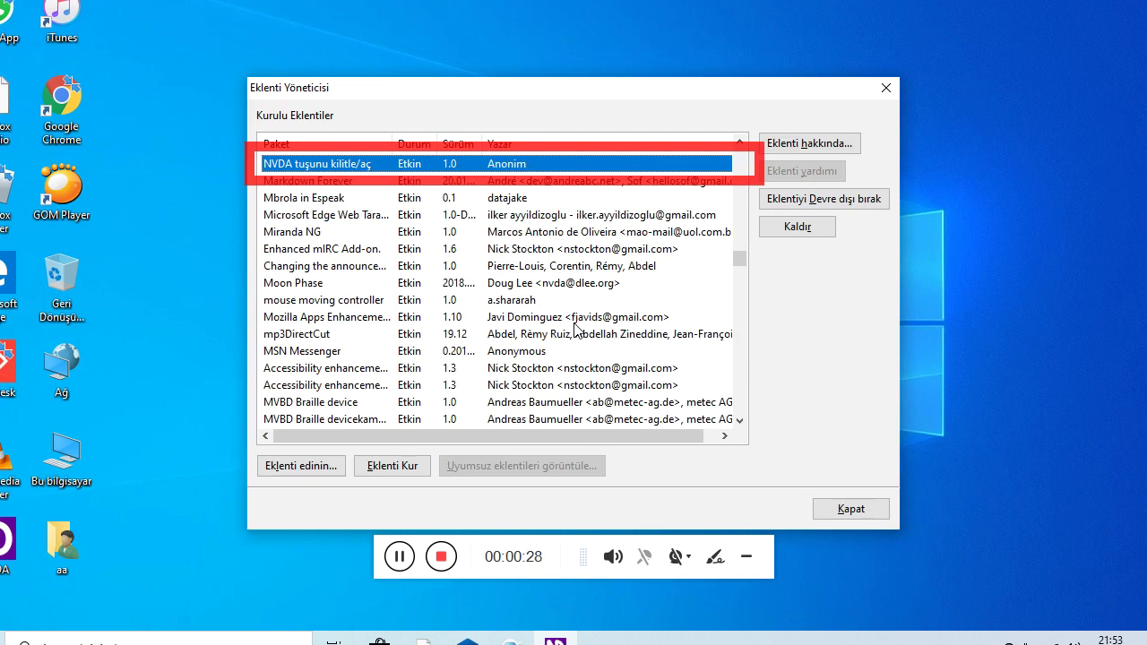
pyautogui.press('n')
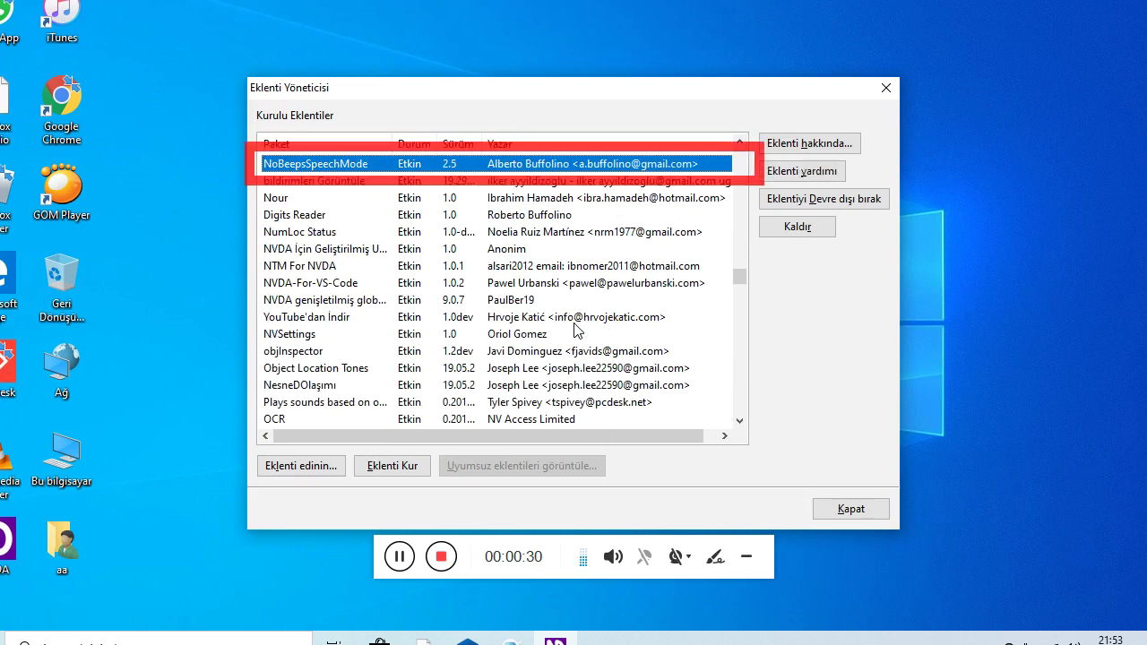
pyautogui.press('n')
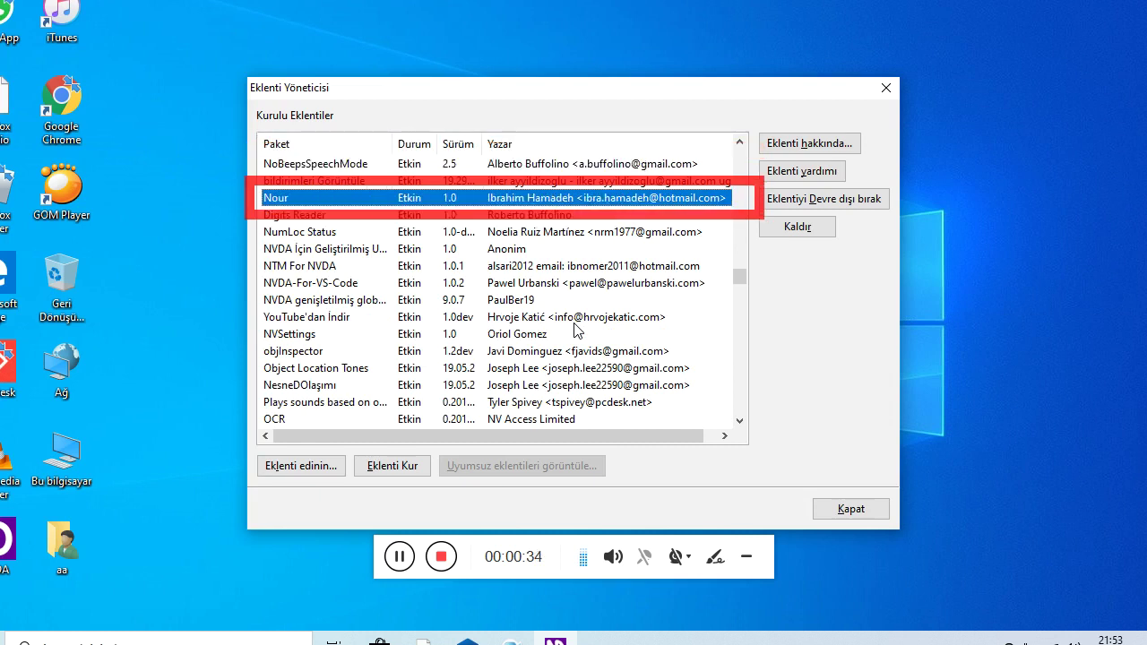
pyautogui.press('n')
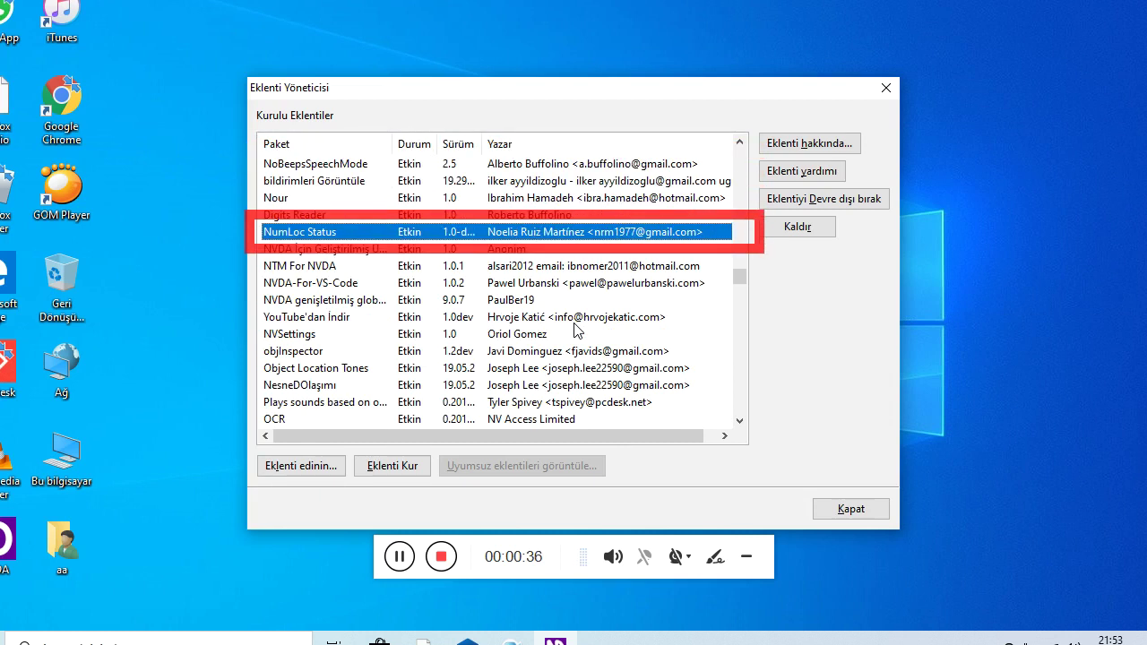
pyautogui.press('n')
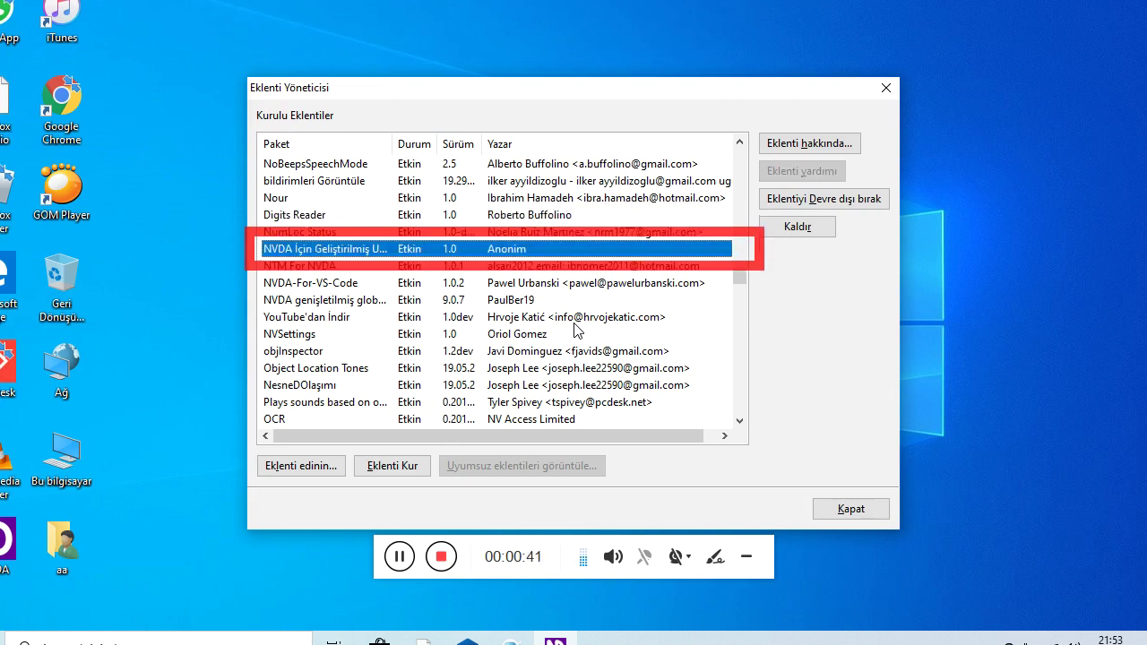
pyautogui.press('n')
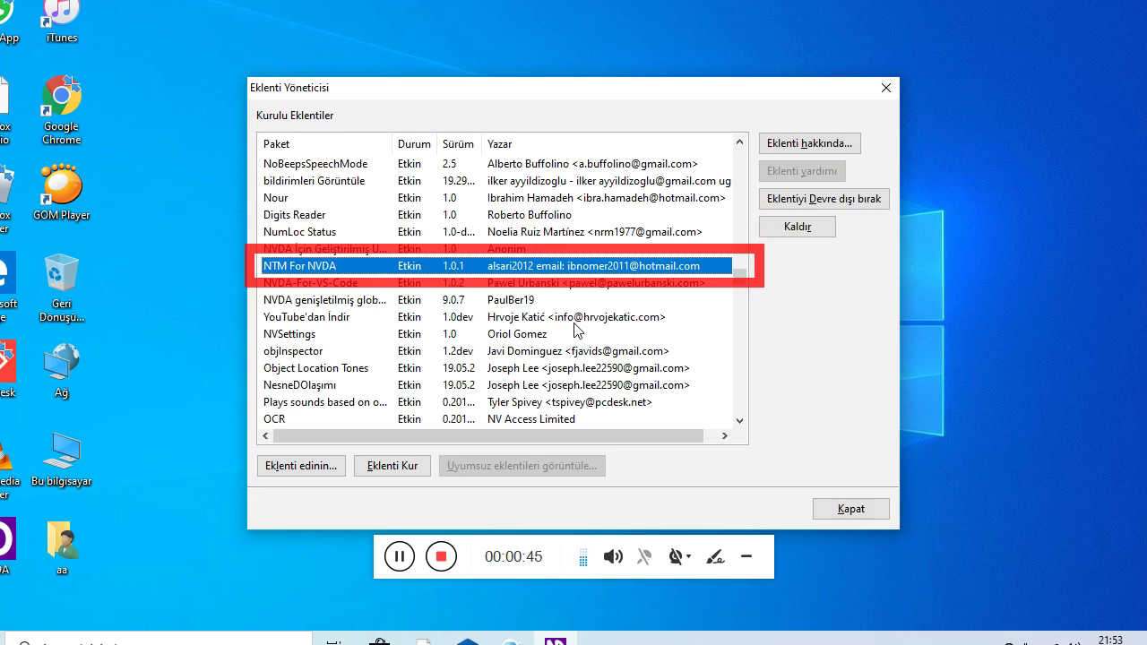
pyautogui.press('Down')
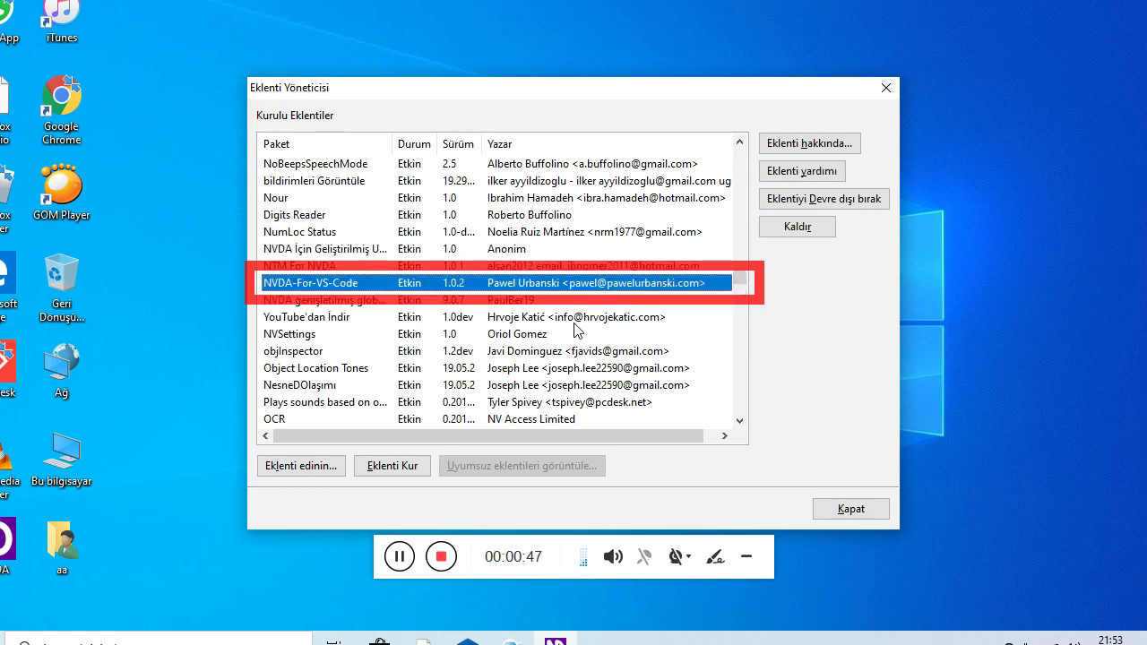
pyautogui.press('Down')
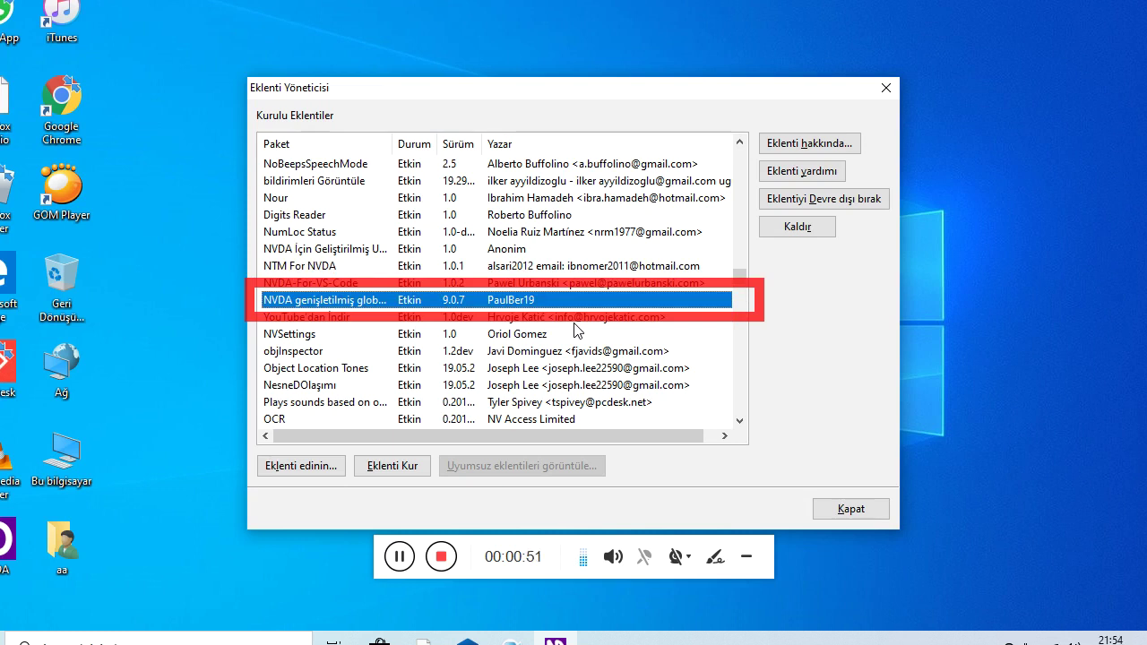
# Step: View the about information of the NVDA genişletilmiş global komutlar add-on and close the add-on manager
pyautogui.press('Tab')
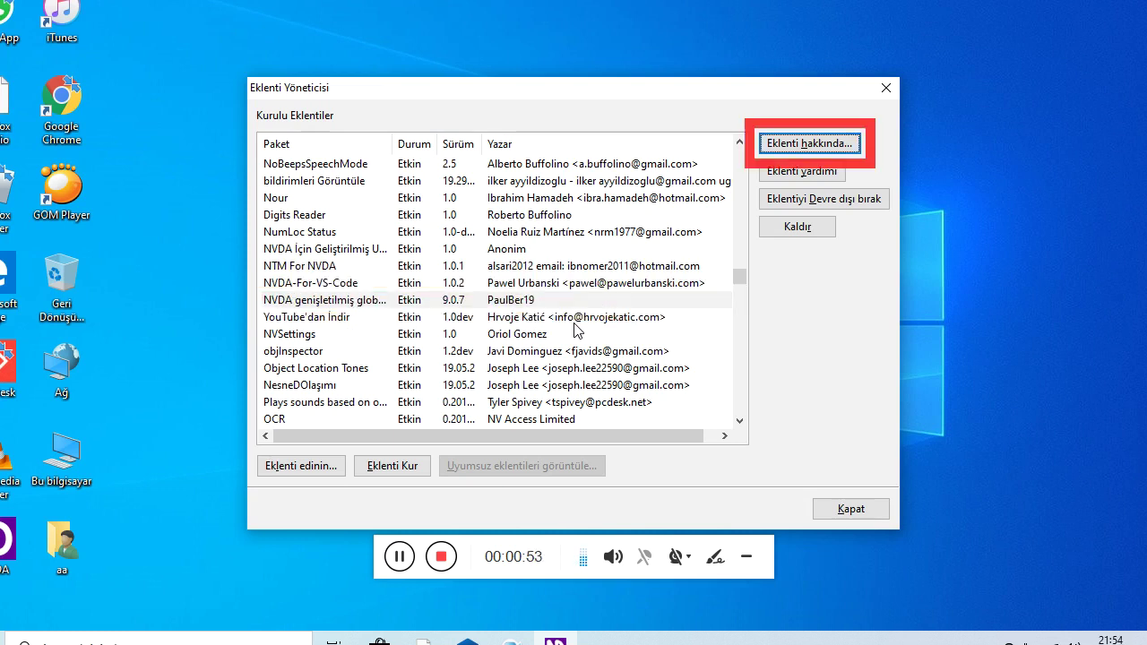
pyautogui.press('Return')
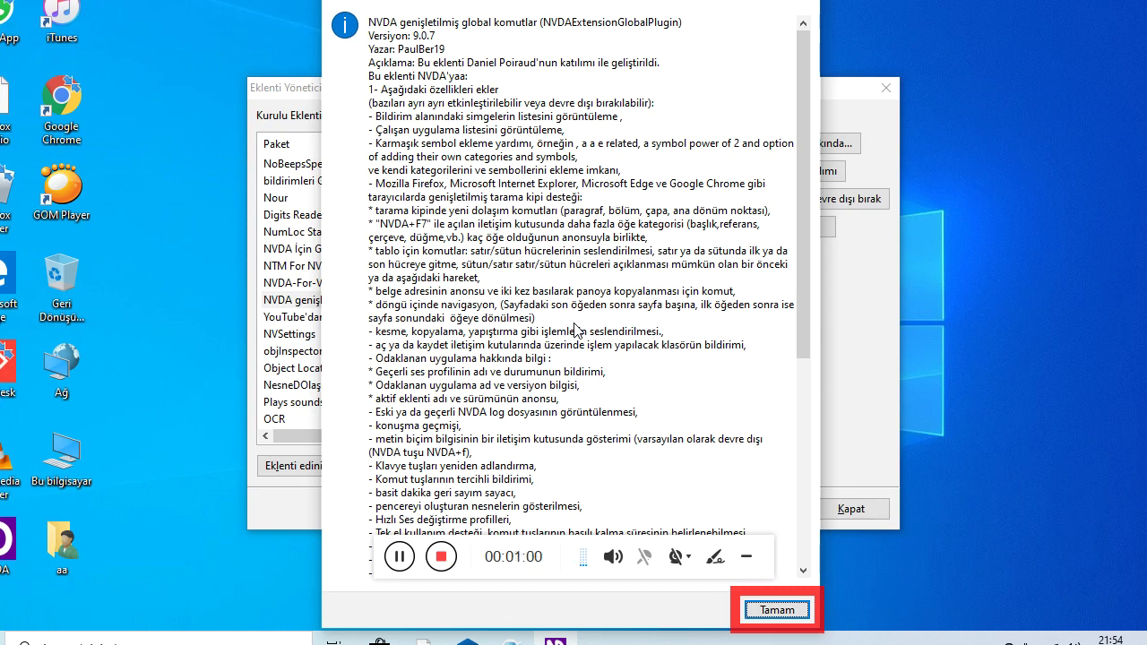
pyautogui.press('Return')
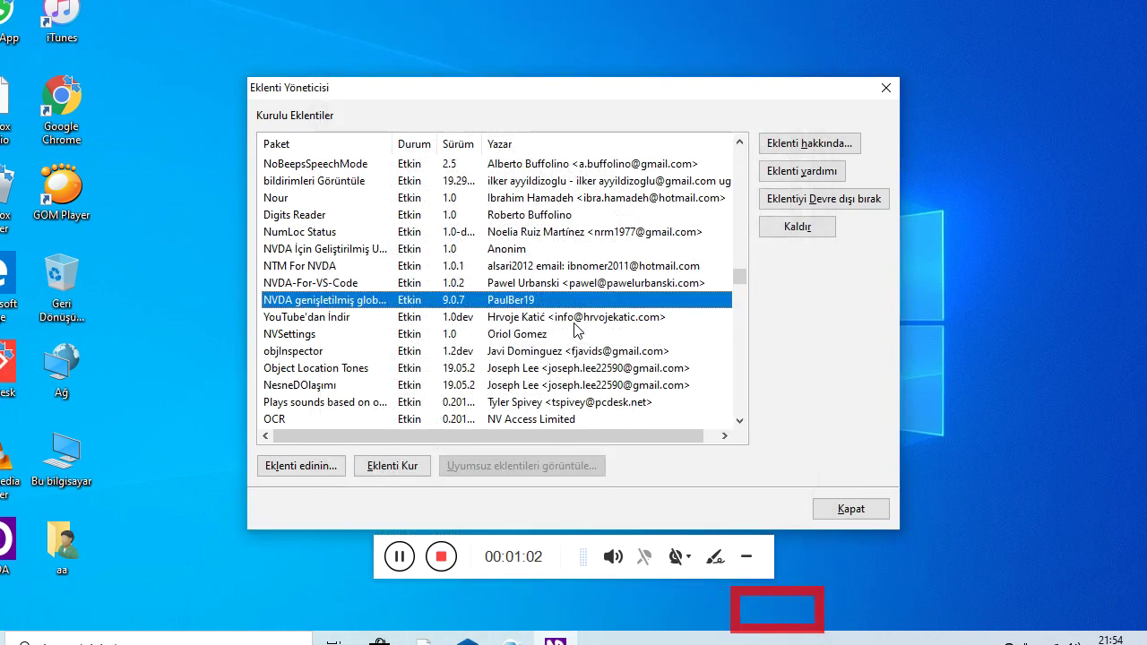
pyautogui.press('Escape')
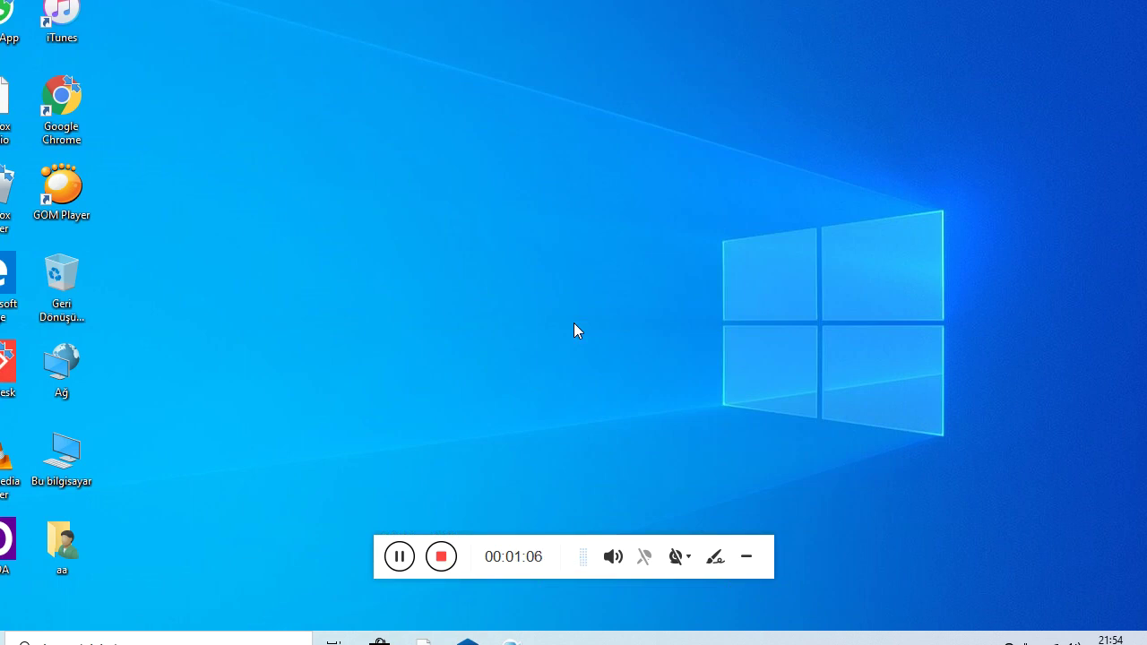
# Step: Open the settings (Ayarlar) of NVDA genişletilmiş global komutlar from NVDA's preferences
pyautogui.press('Insert+n')
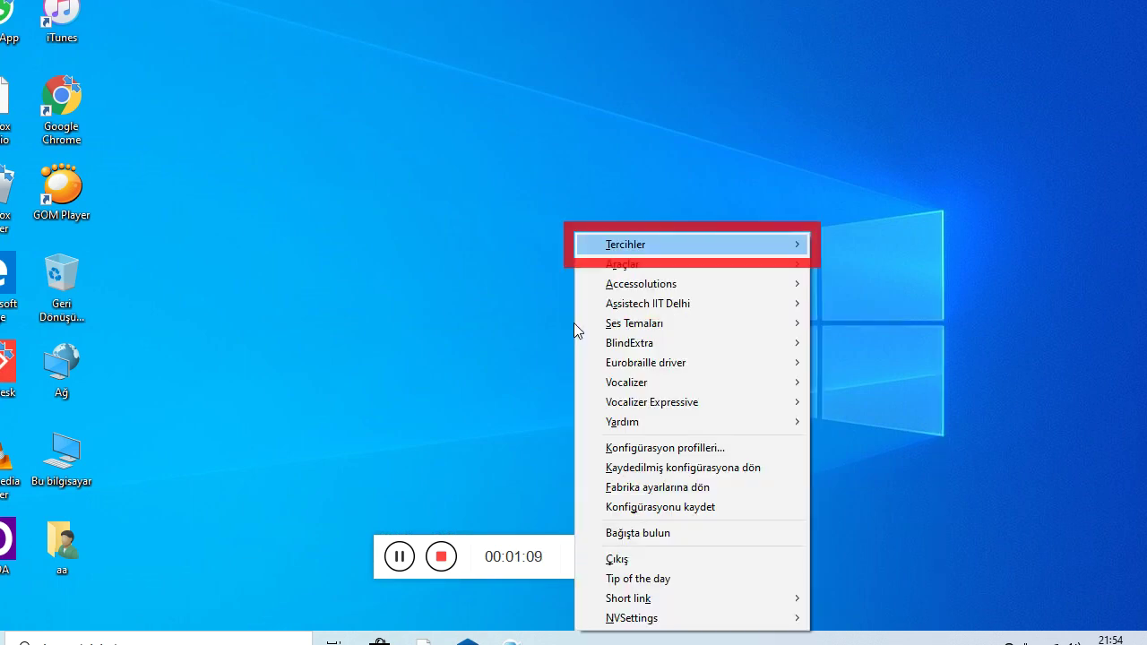
pyautogui.press('Right')
pyautogui.press('Down')
pyautogui.press('Down')
pyautogui.press('Down')
pyautogui.press('Down')
pyautogui.press('Down')
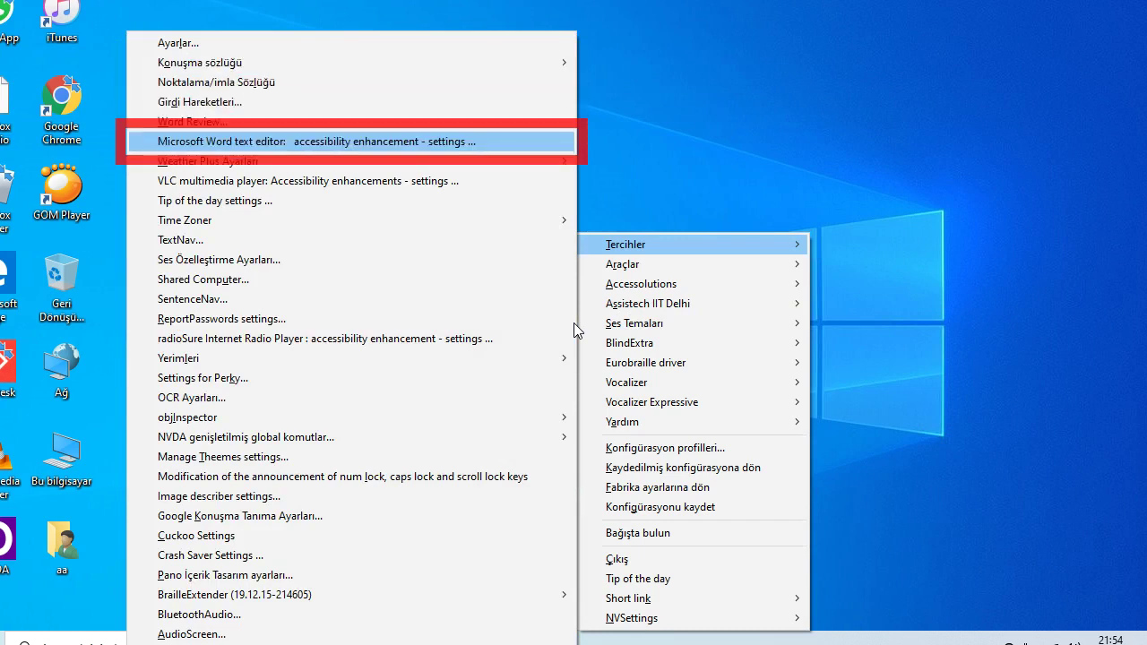
pyautogui.moveTo(515, 361)
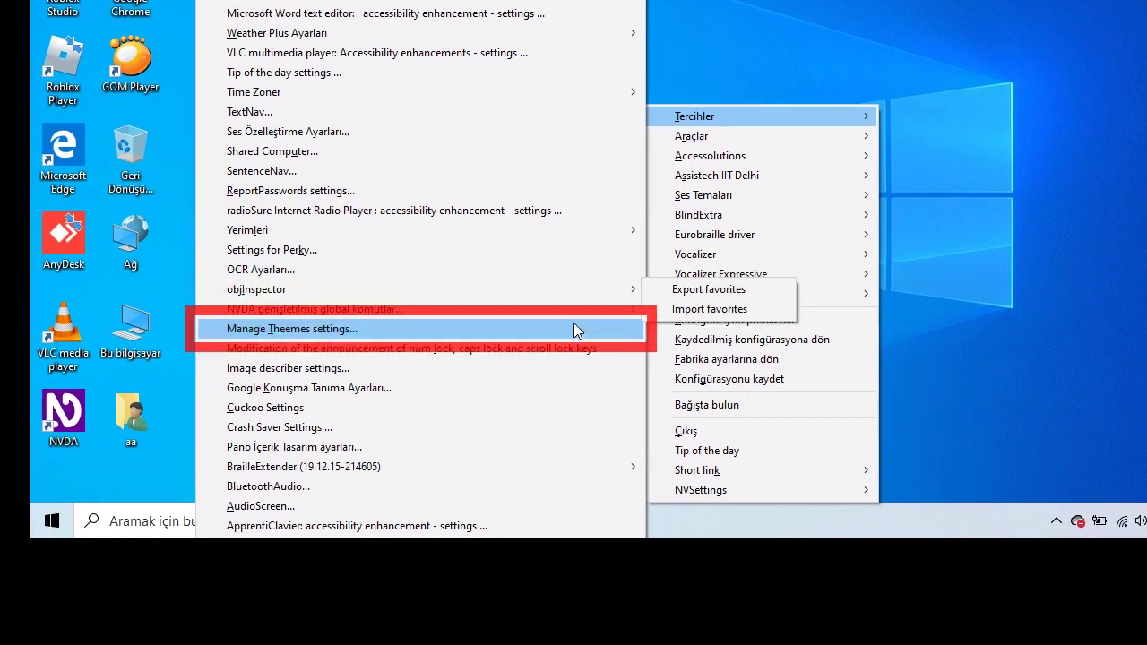
pyautogui.moveTo(576, 317)
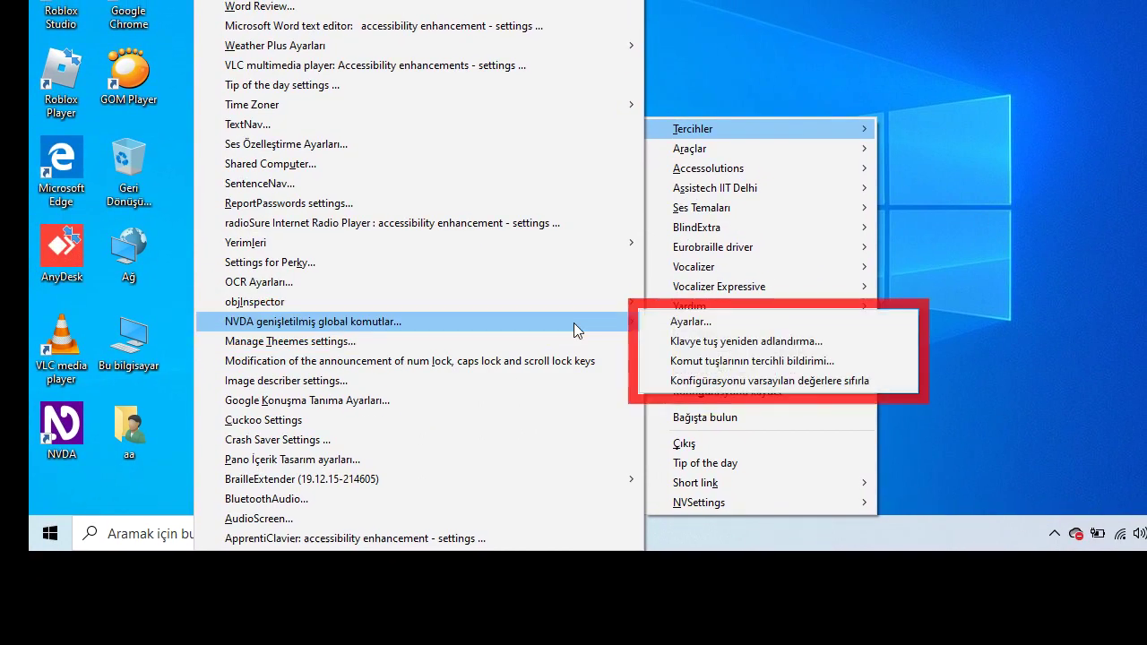
pyautogui.press('Right')
pyautogui.press('Return')
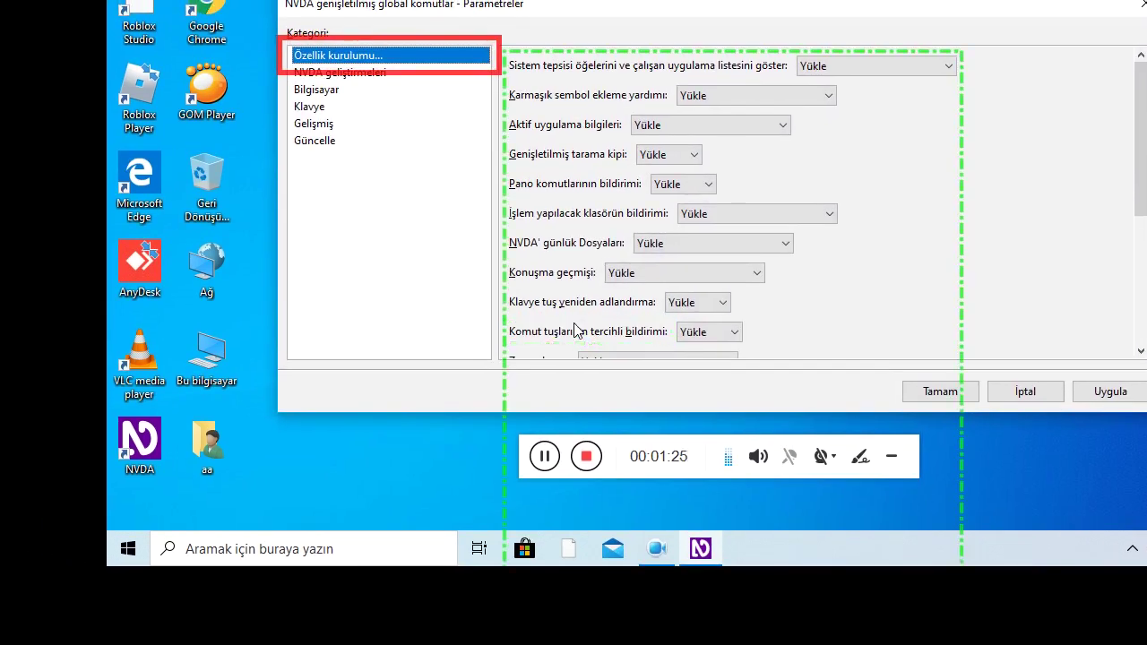
# Step: Run a check for add-on updates from the Güncelle settings category
pyautogui.press('Down')
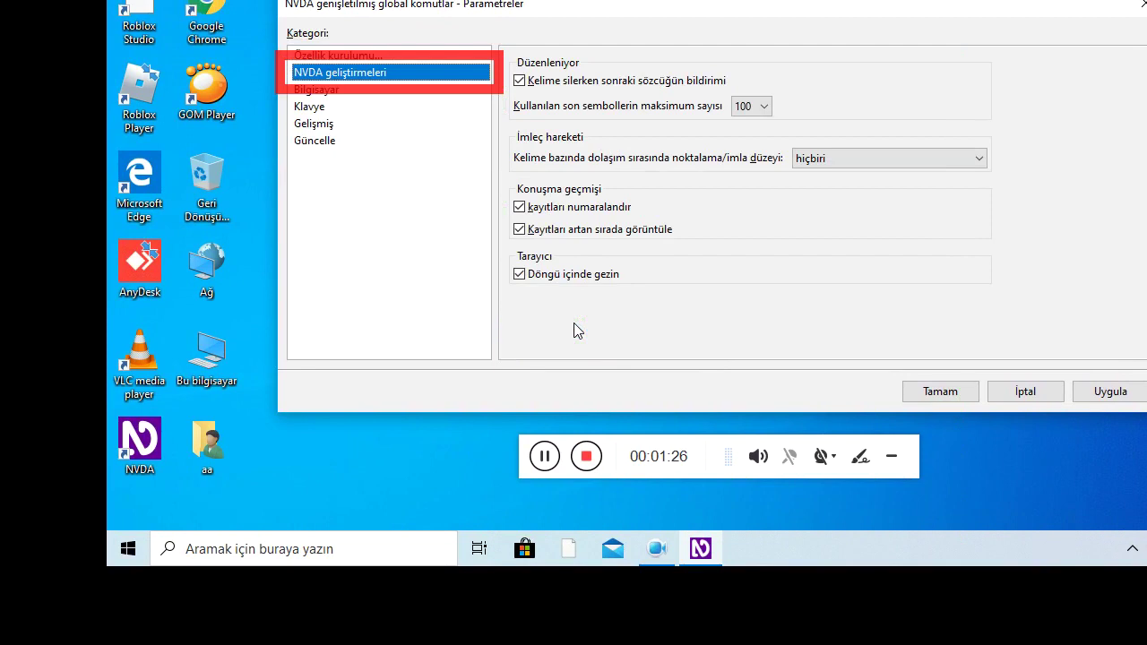
pyautogui.press('Down')
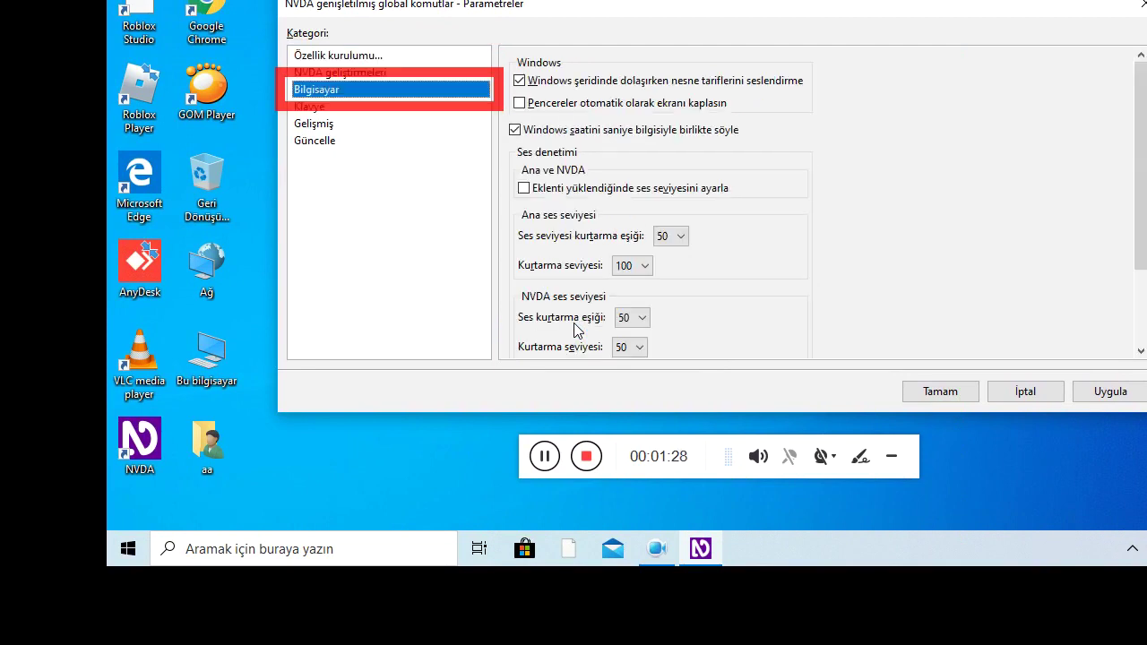
pyautogui.press('Down')
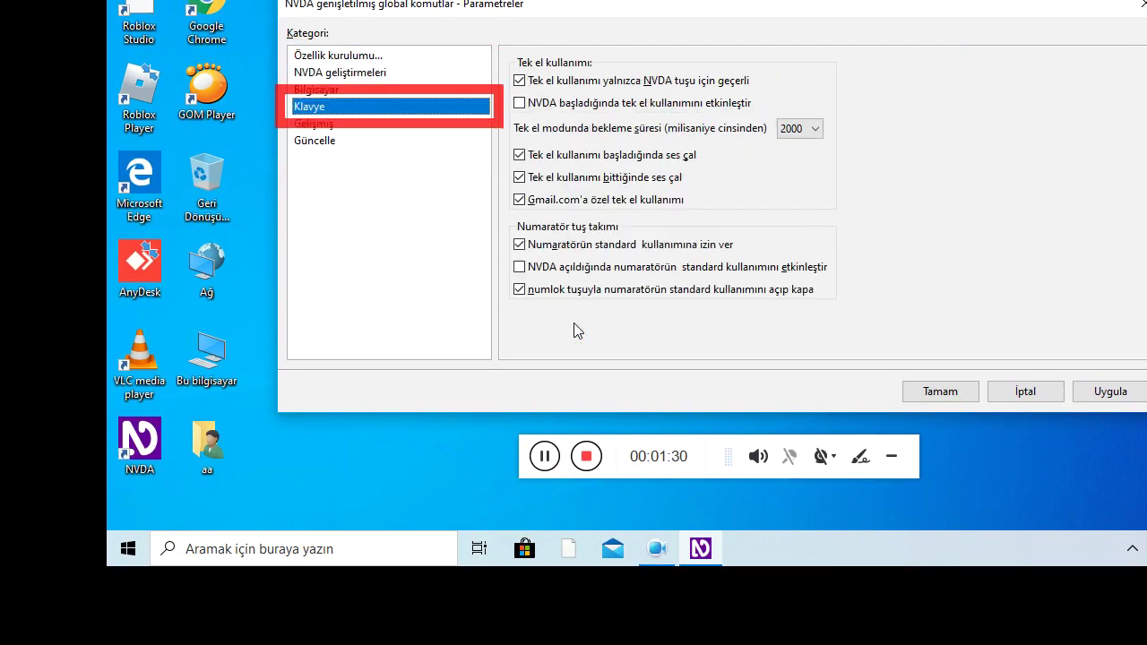
pyautogui.press('Down')
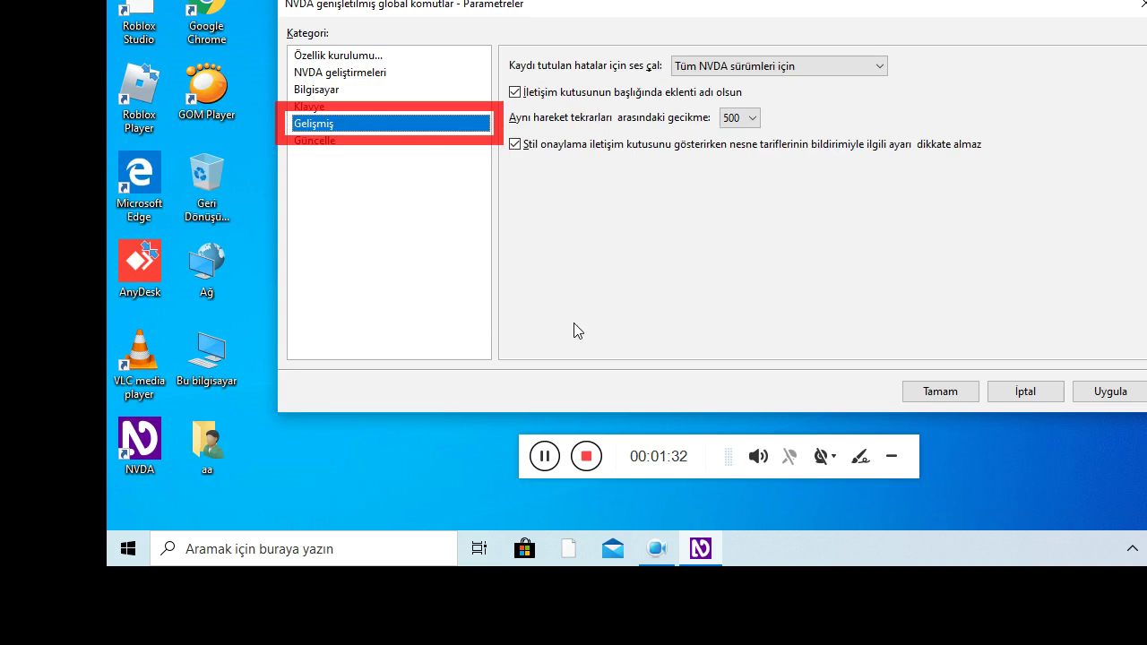
pyautogui.press('Down')
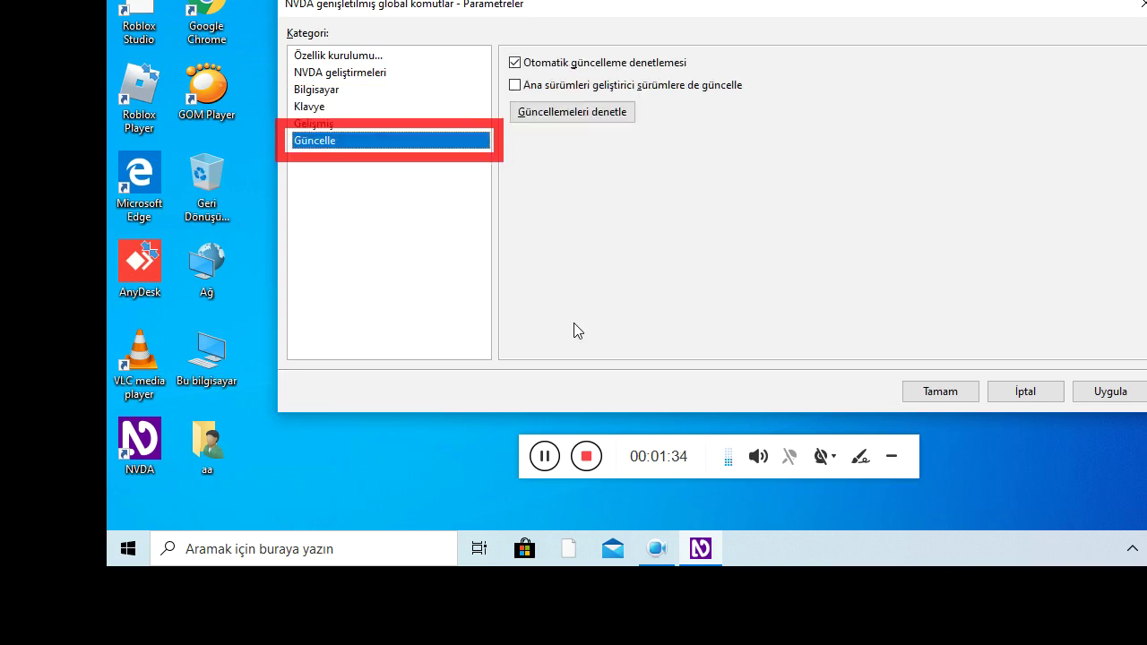
pyautogui.press('Tab')
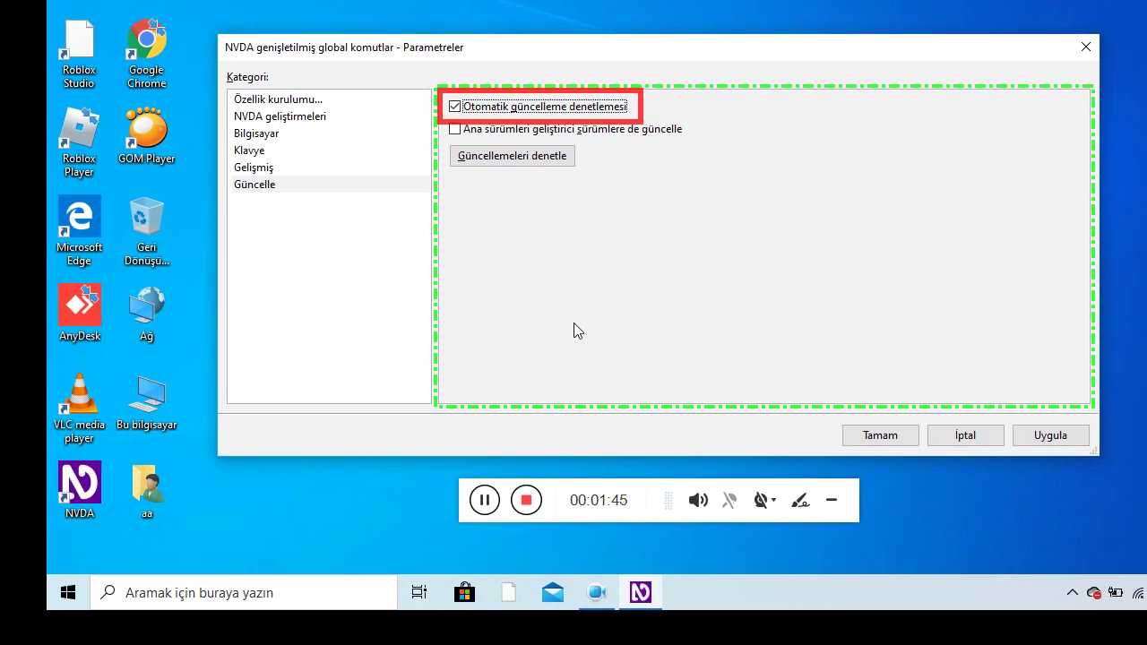
pyautogui.press('Tab')
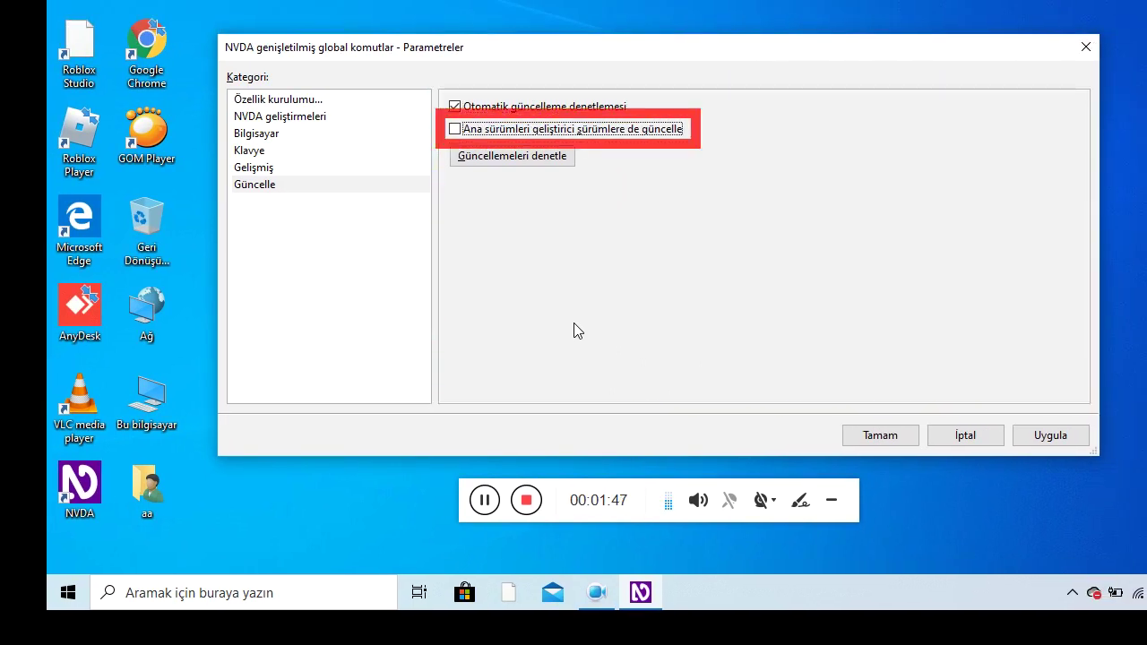
pyautogui.press('Tab')
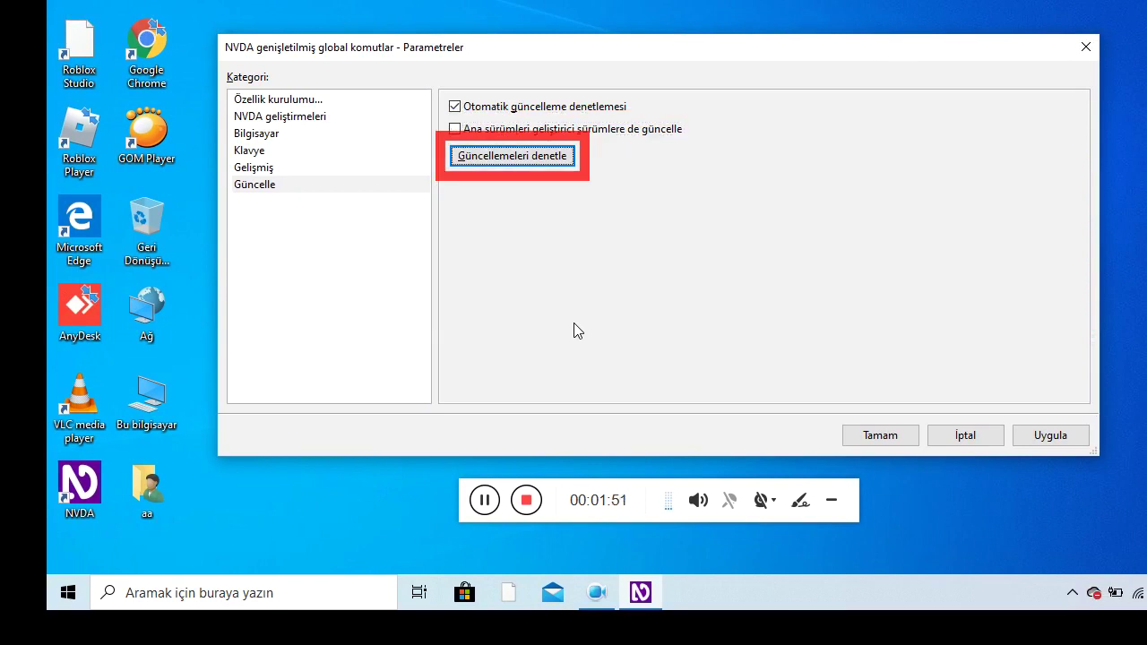
pyautogui.press('Return')
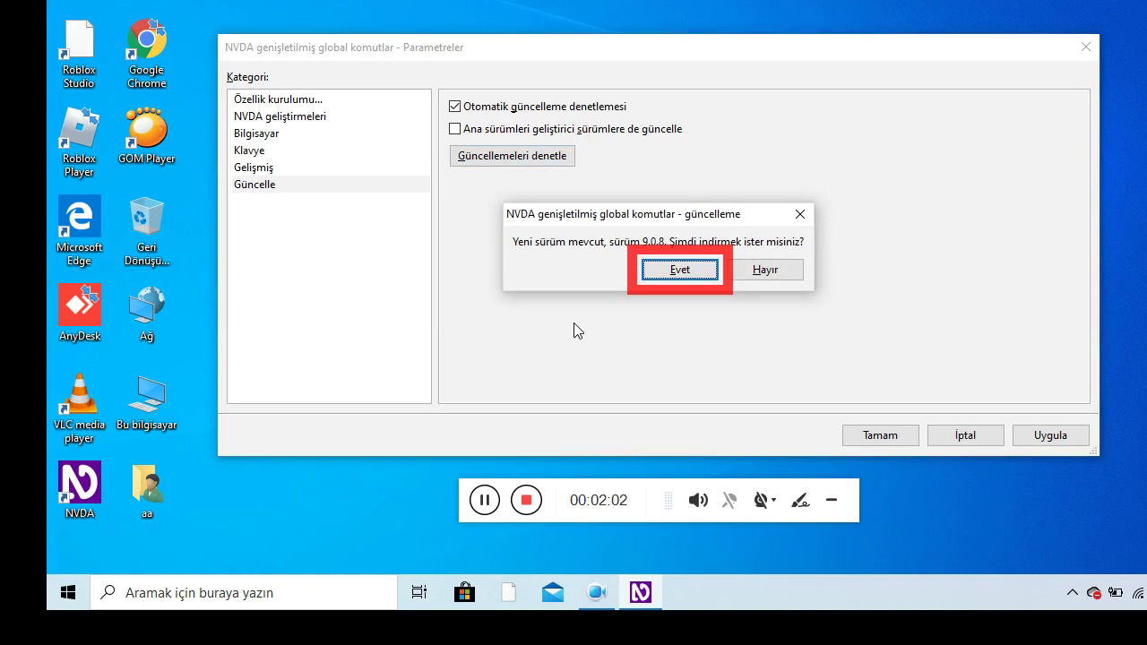
# Step: Download and install the add-on's 9.0.8 update, keeping its previous settings, and restart NVDA
pyautogui.press('Return')
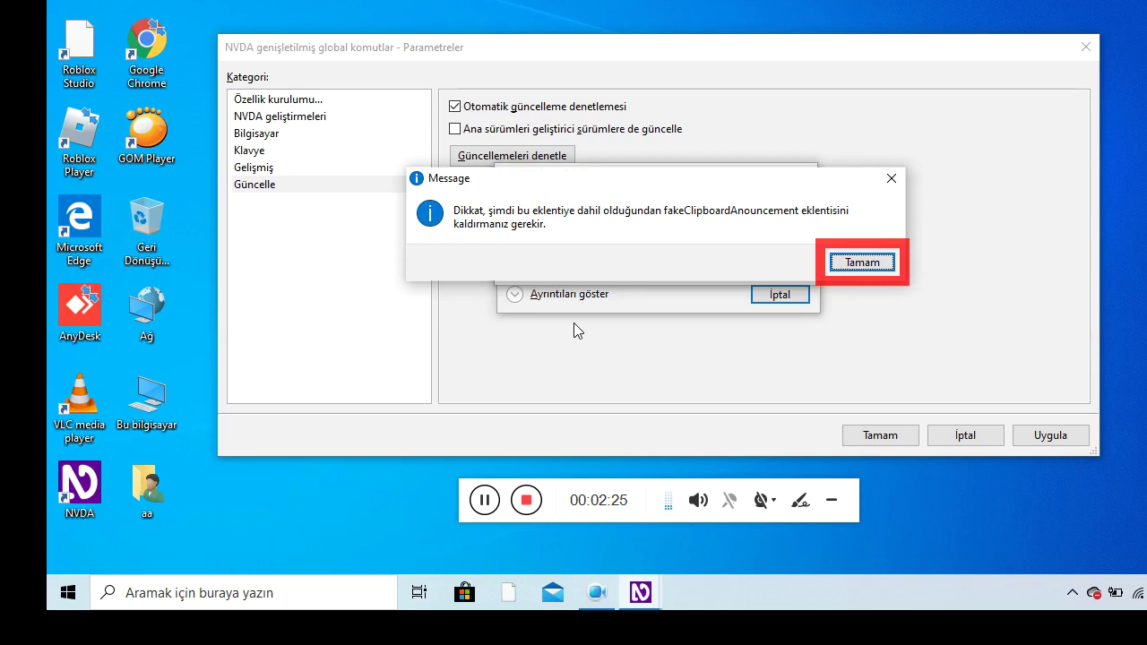
pyautogui.press('Return')
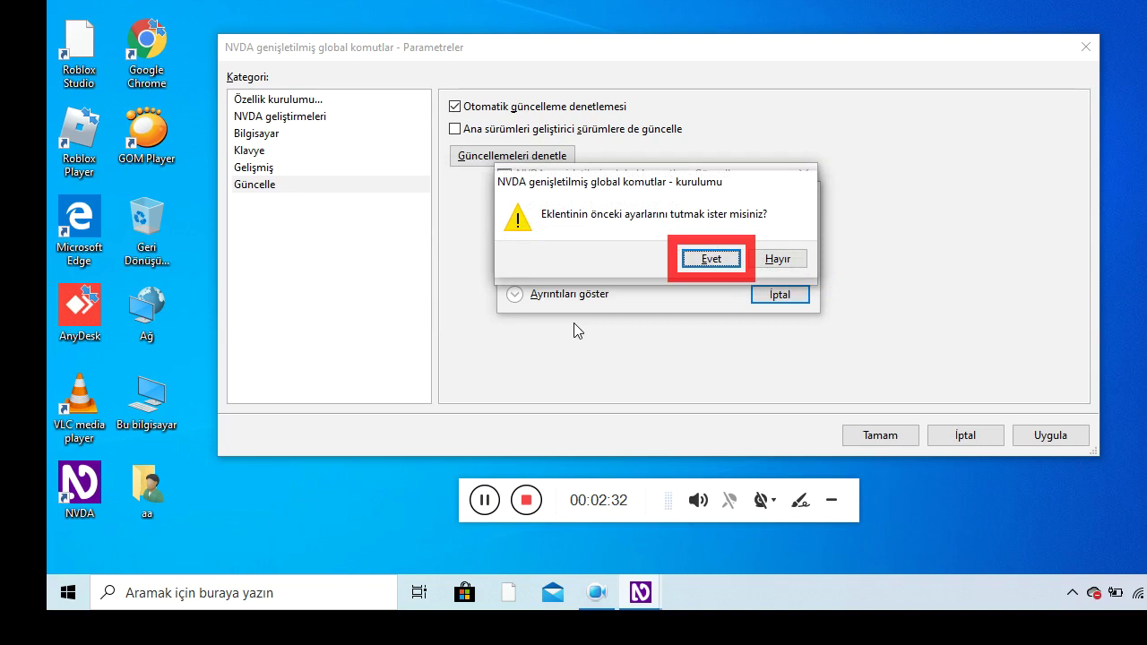
pyautogui.press('Return')
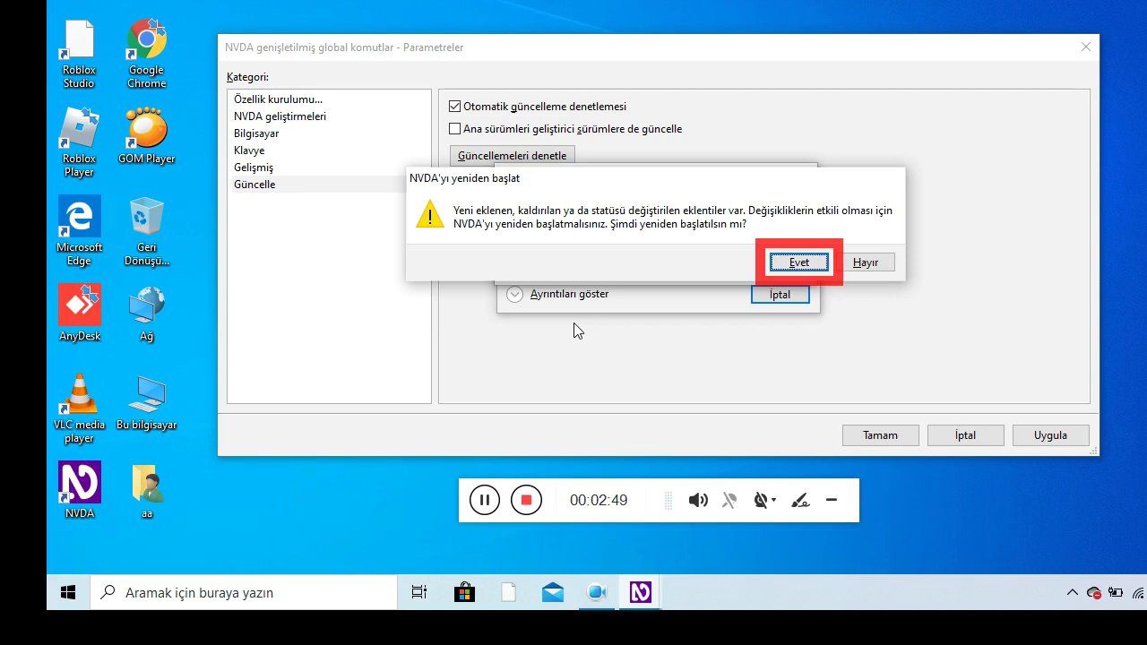
pyautogui.press('Return')
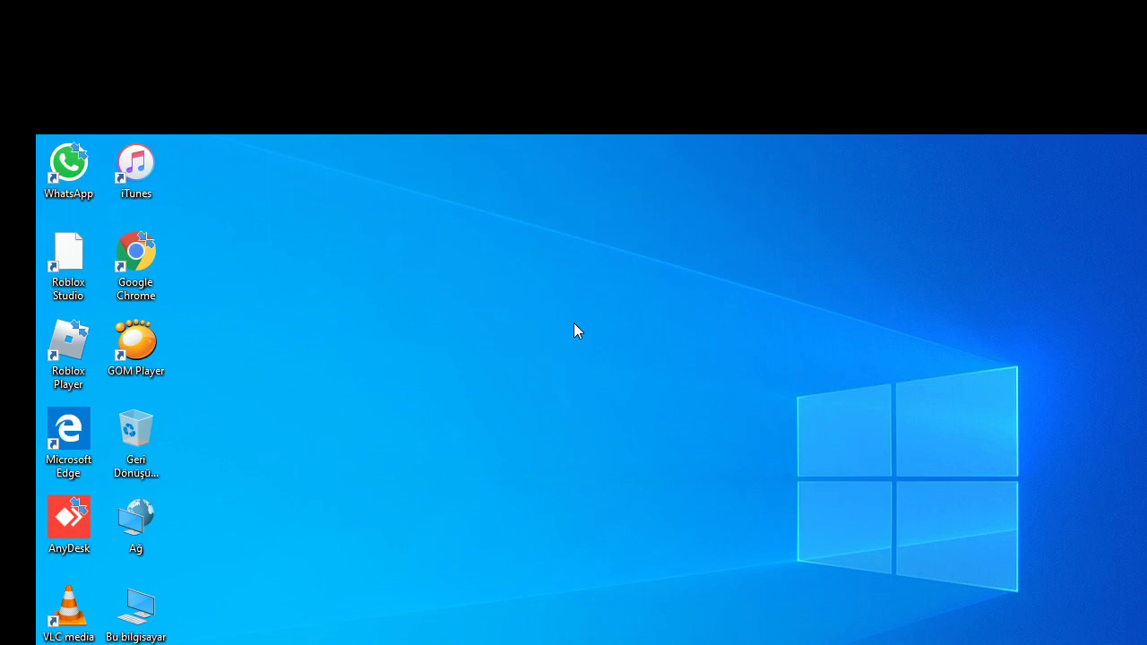
# Step: Bring up the commands of NVDA genişletilmiş global komutlar within NVDA's preferences (Tercihler)
pyautogui.press('insert+n')
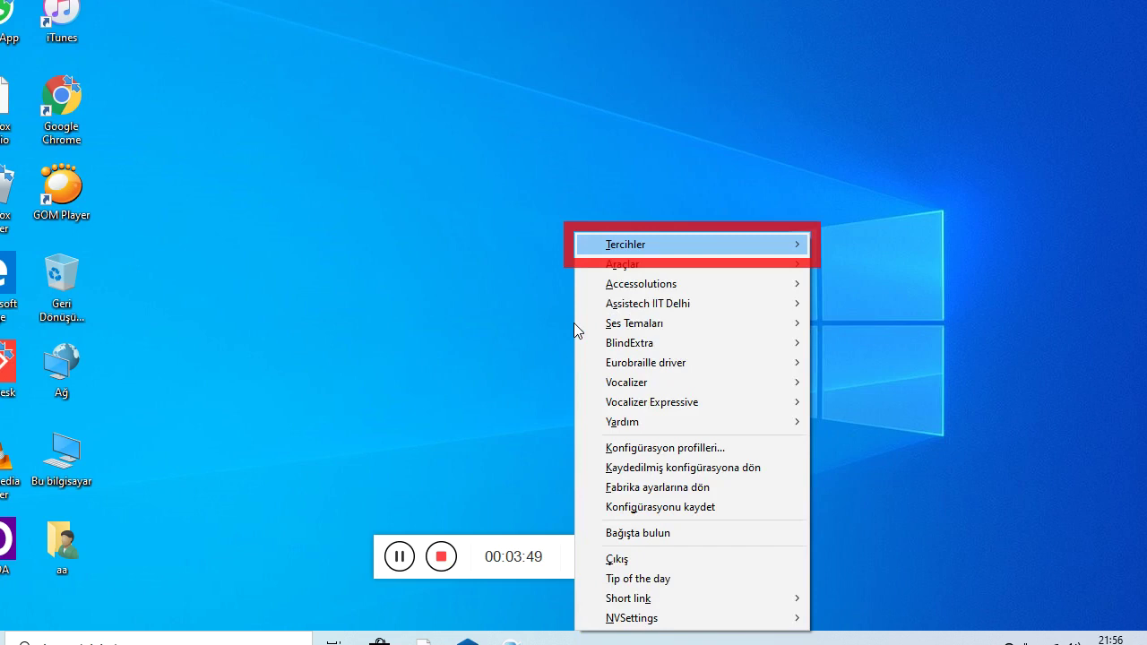
pyautogui.press('Right')
pyautogui.press('Down')
pyautogui.press('Down')
pyautogui.press('Down')
pyautogui.press('Down')
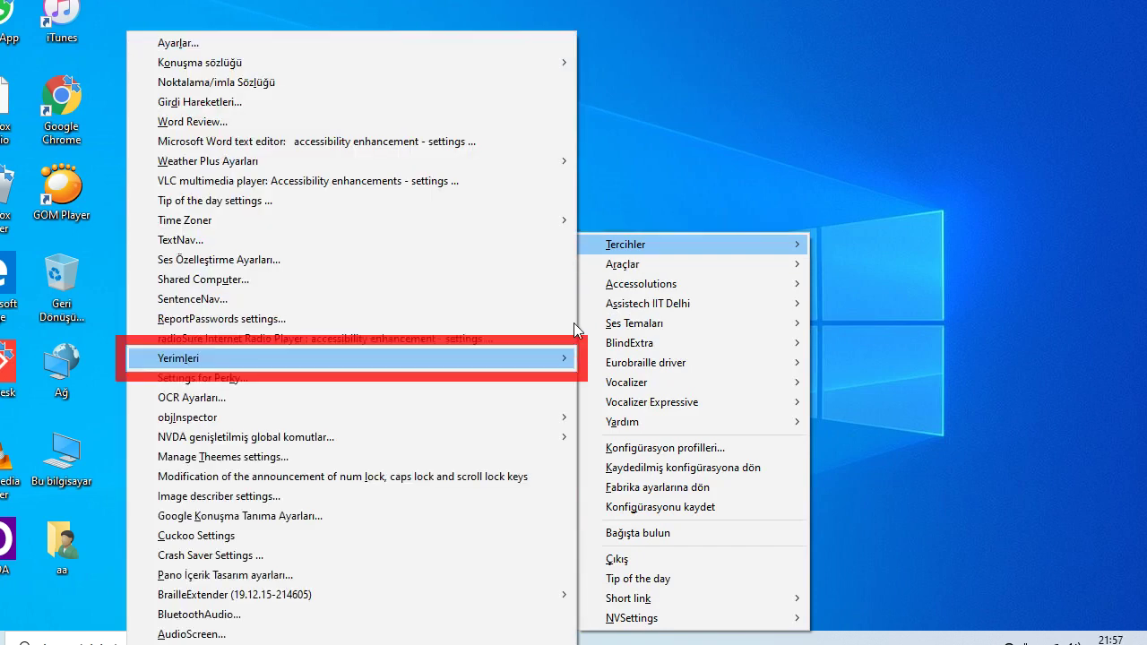
pyautogui.press('Down')
pyautogui.press('Down')
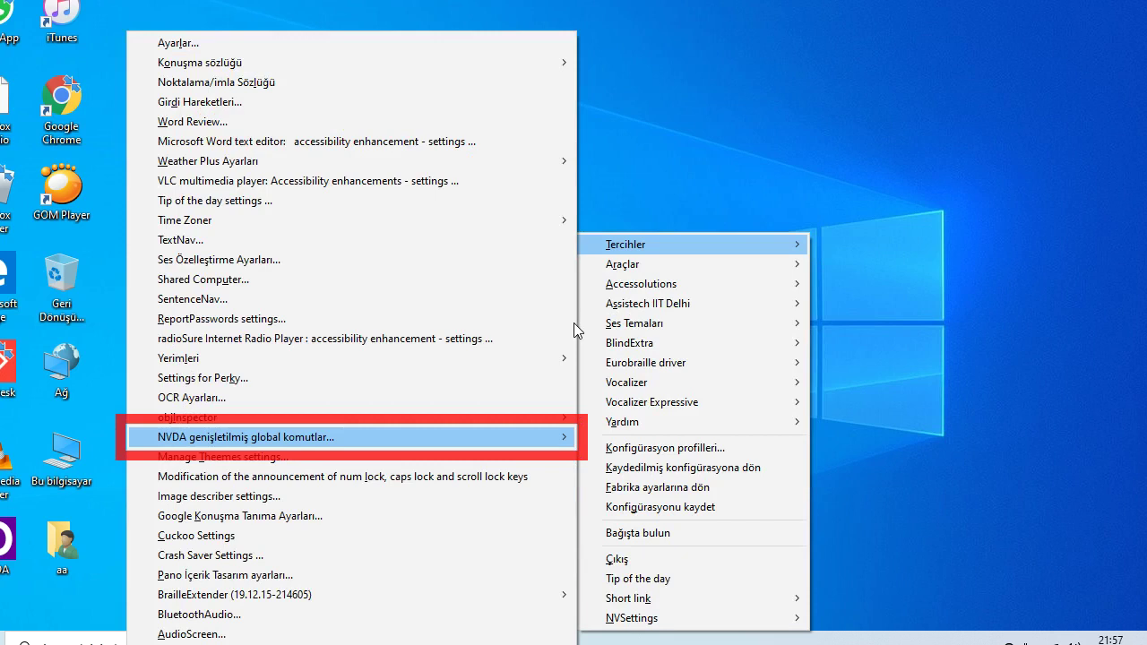
pyautogui.press('Right')
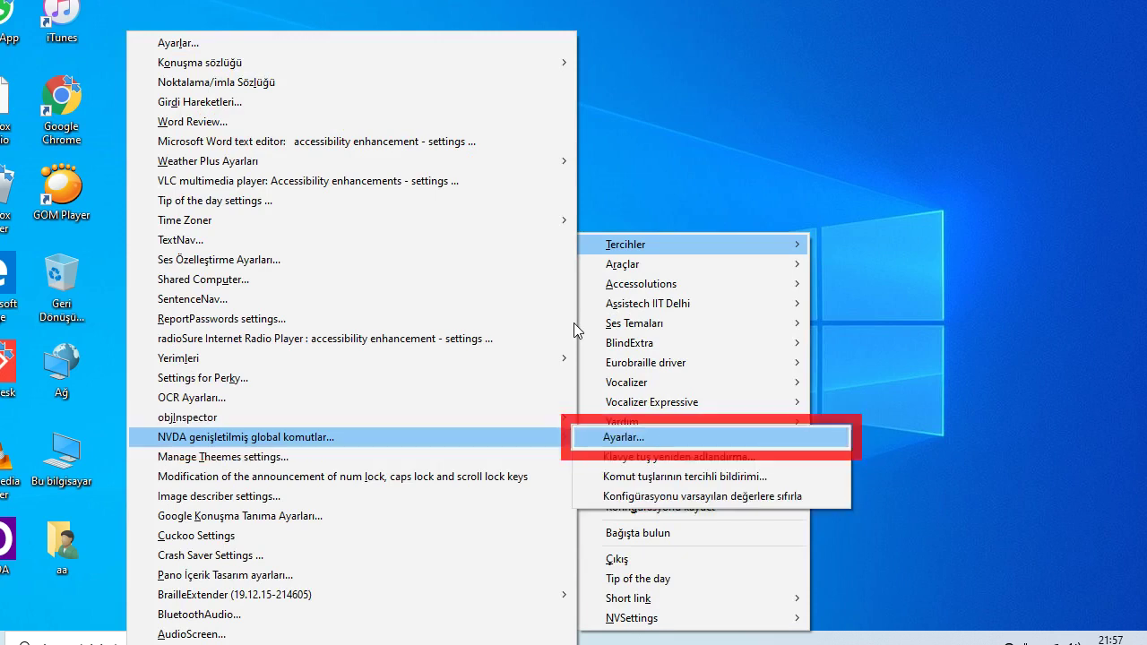
# Step: Look through the add-on's commands and open its settings (Ayarlar)
pyautogui.press('Up')
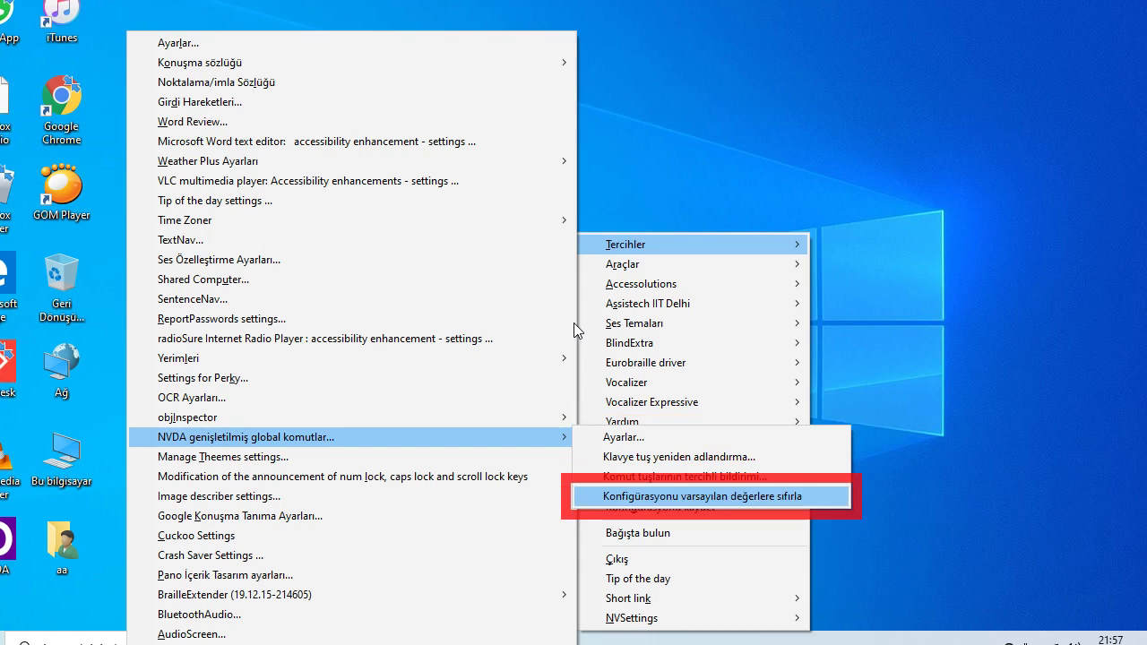
pyautogui.press('Up')
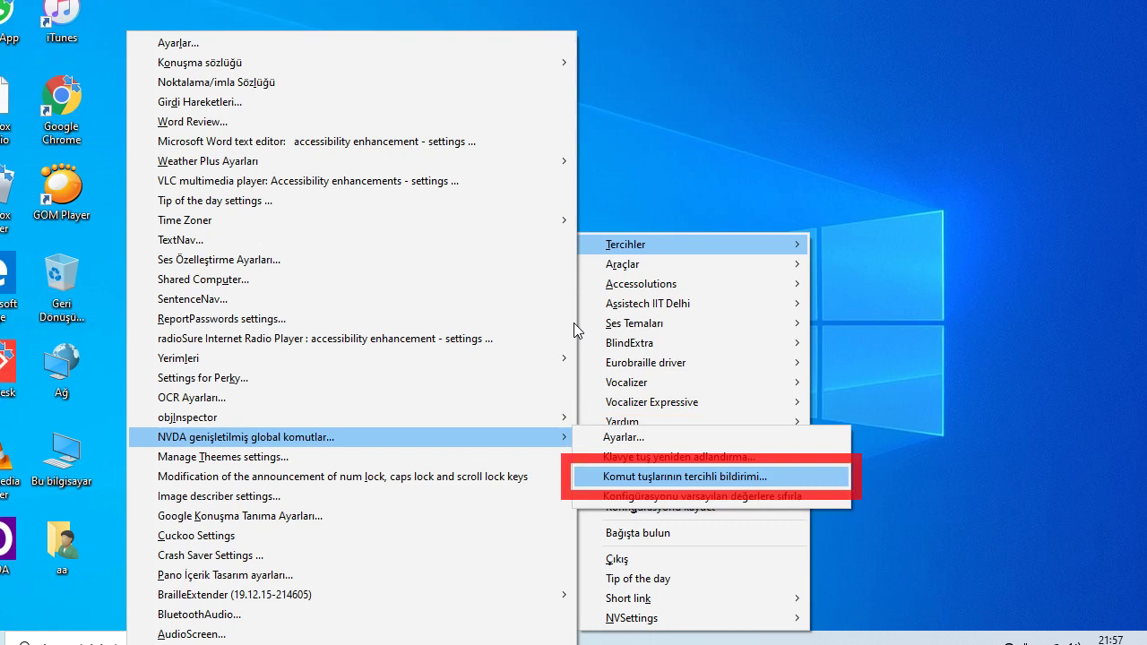
pyautogui.press('Up')
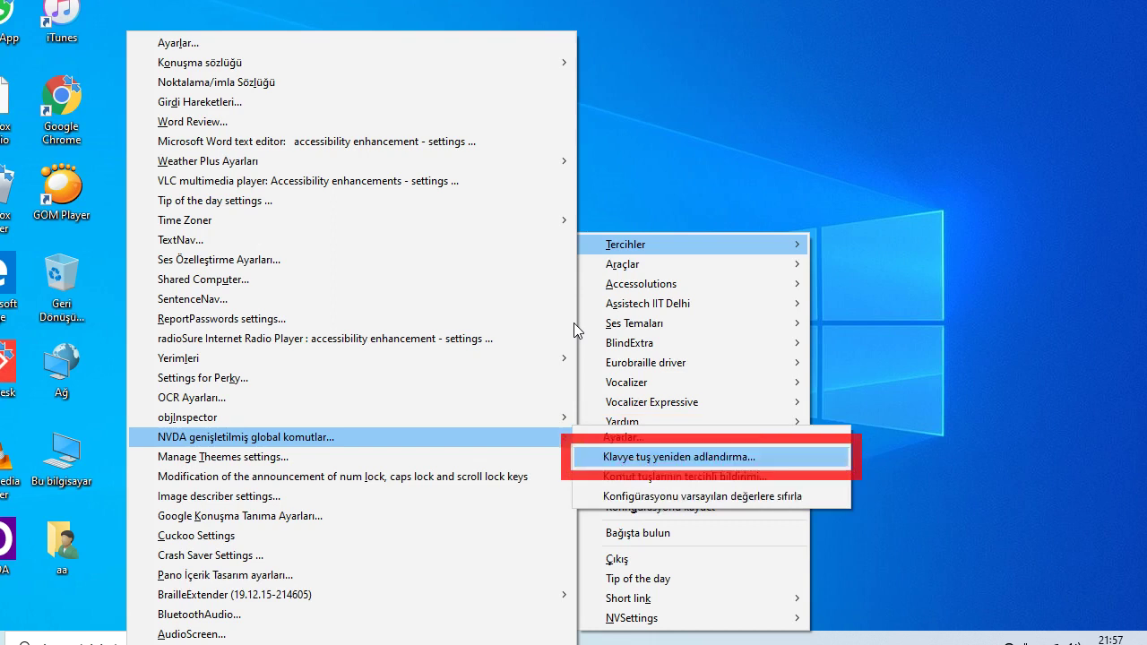
pyautogui.press('Up')
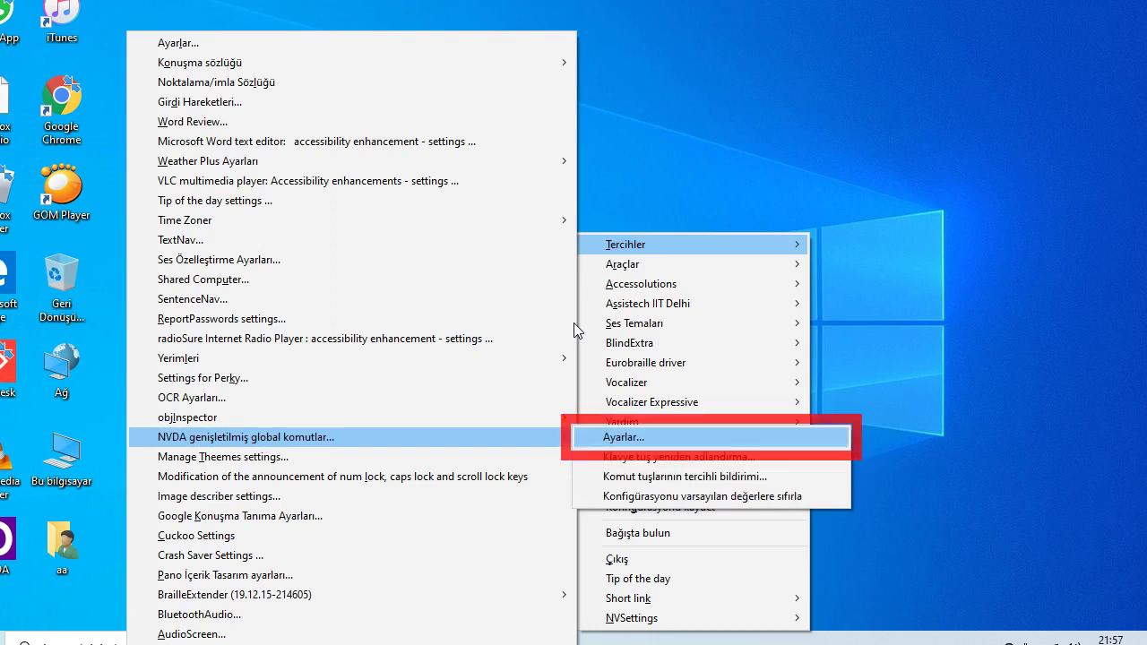
pyautogui.press('Return')
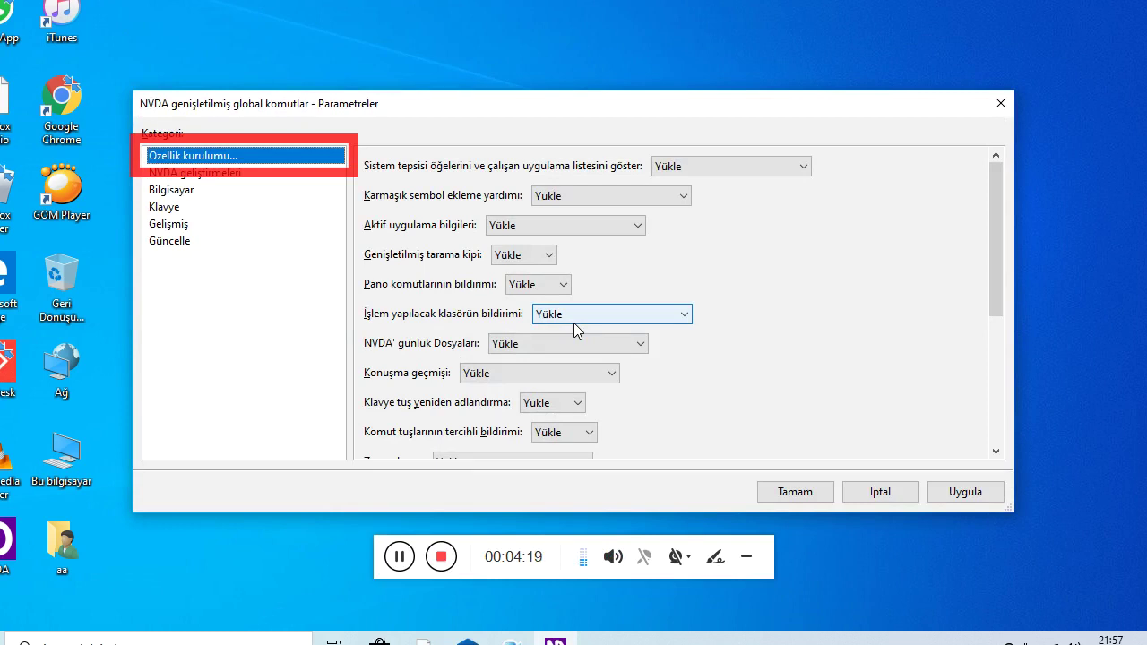
# Step: Examine each feature's loading option in the Özellik kurulumu category, from the system tray list through Tarih ve saat - ekleri
pyautogui.press('Tab')
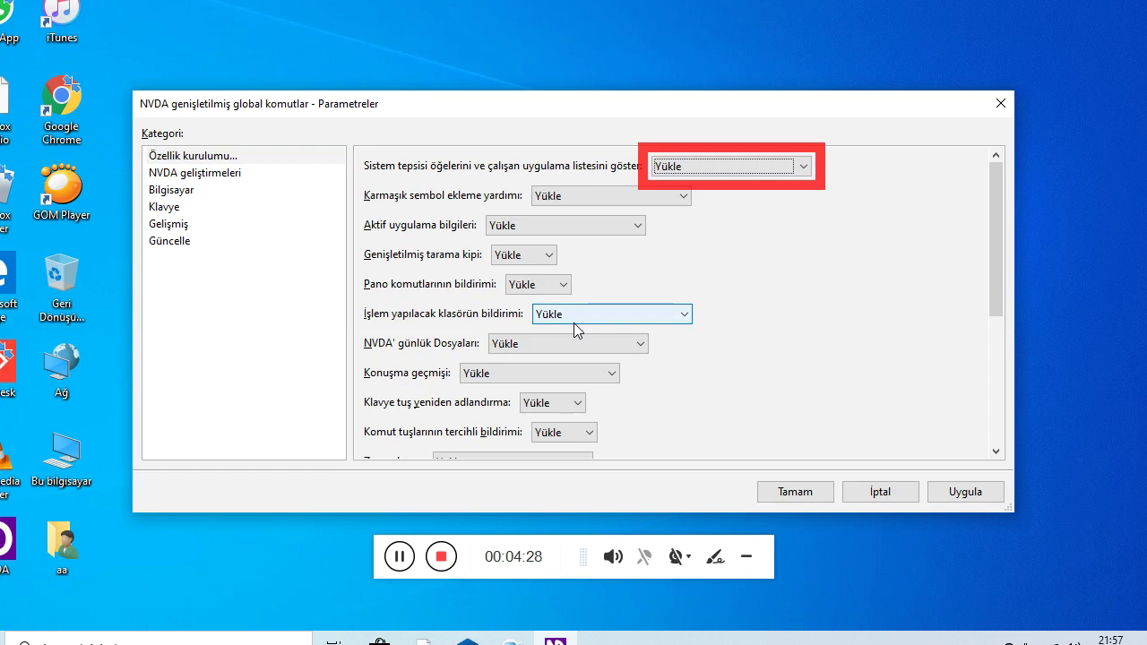
pyautogui.press('Tab')
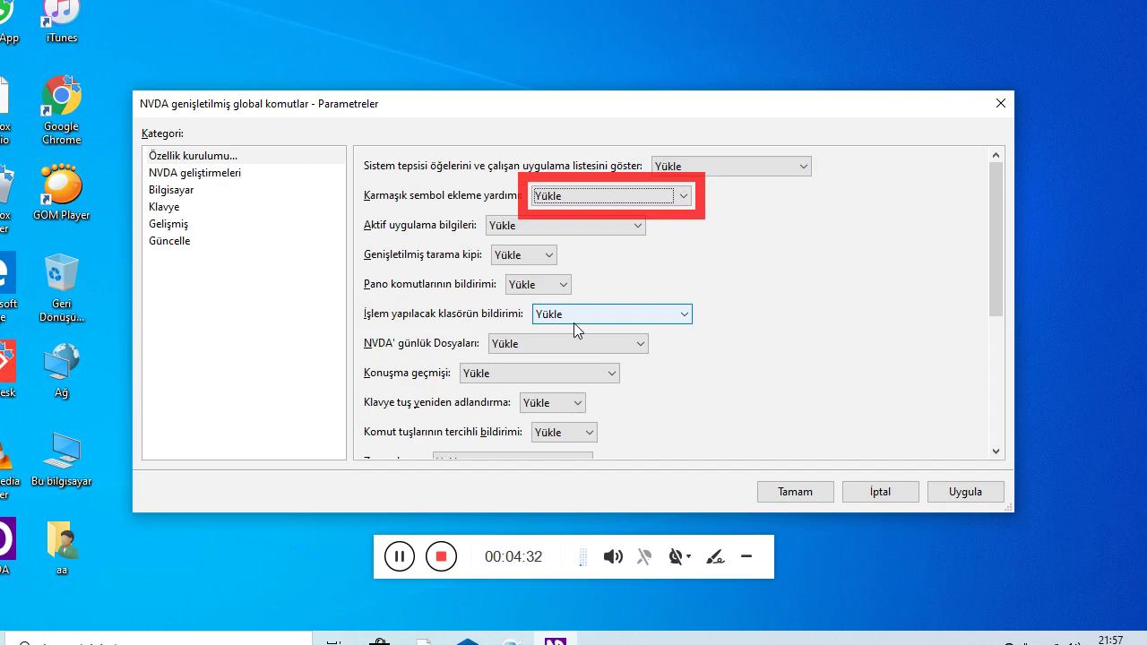
pyautogui.press('Tab')
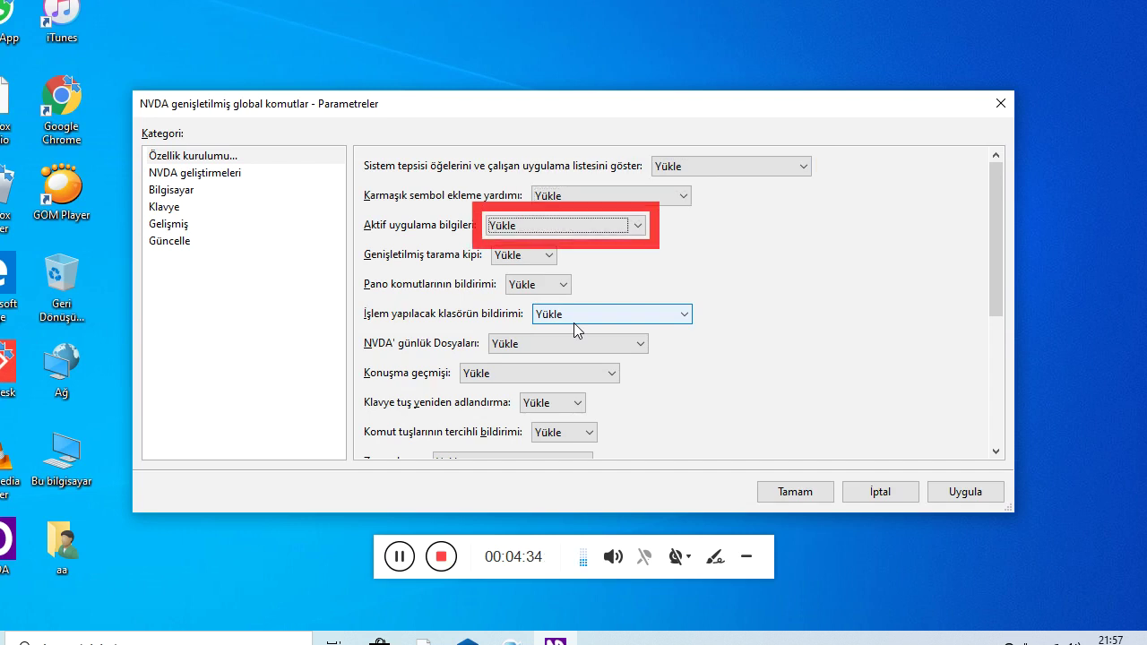
pyautogui.press('Tab')
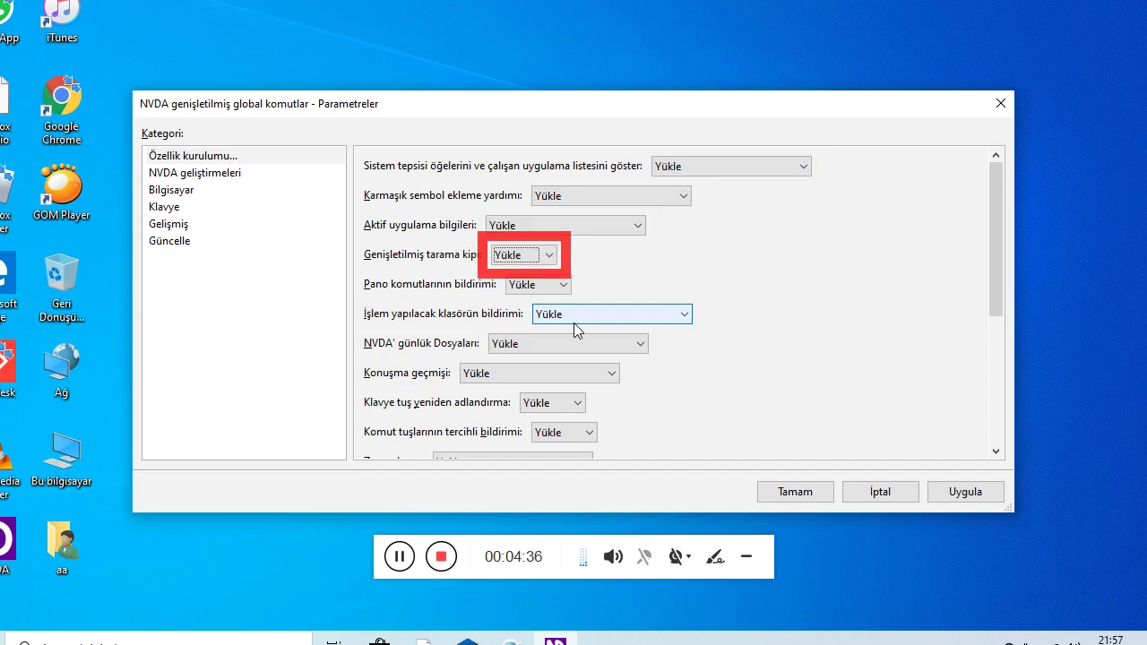
pyautogui.press('Tab')
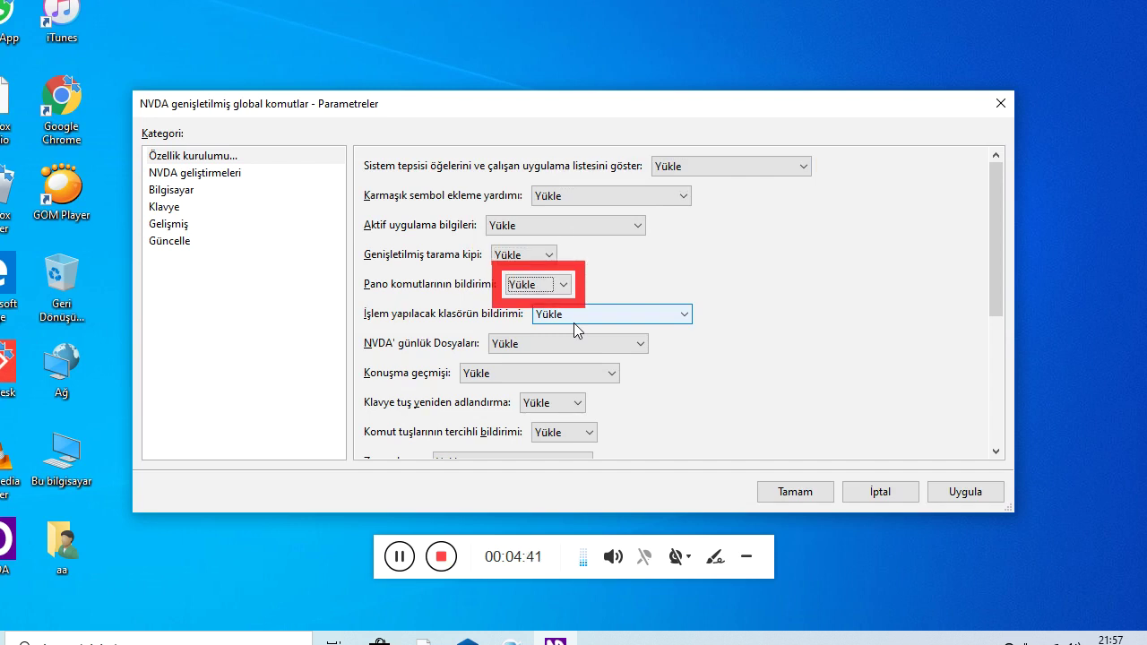
pyautogui.press('Tab')
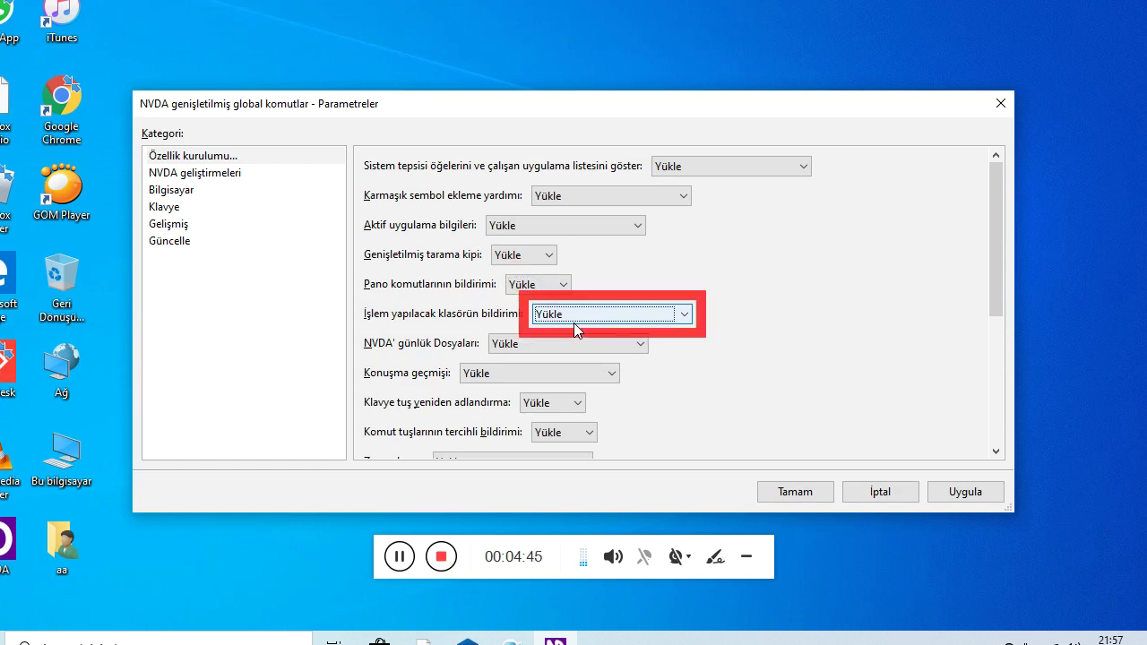
pyautogui.press('Tab')
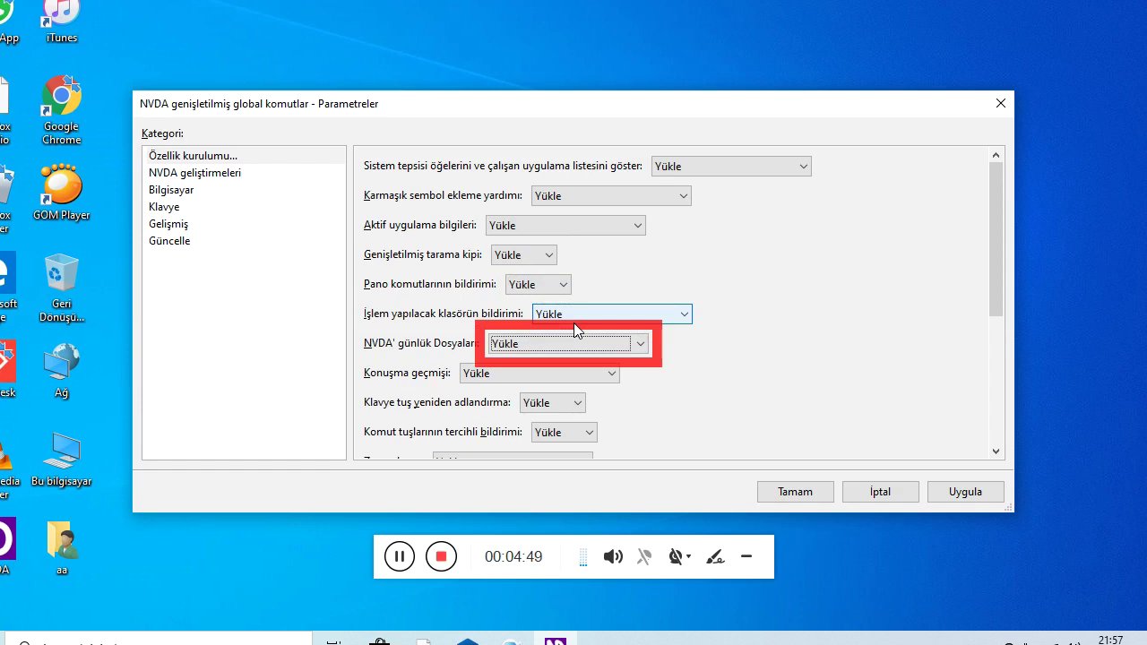
pyautogui.press('Tab')
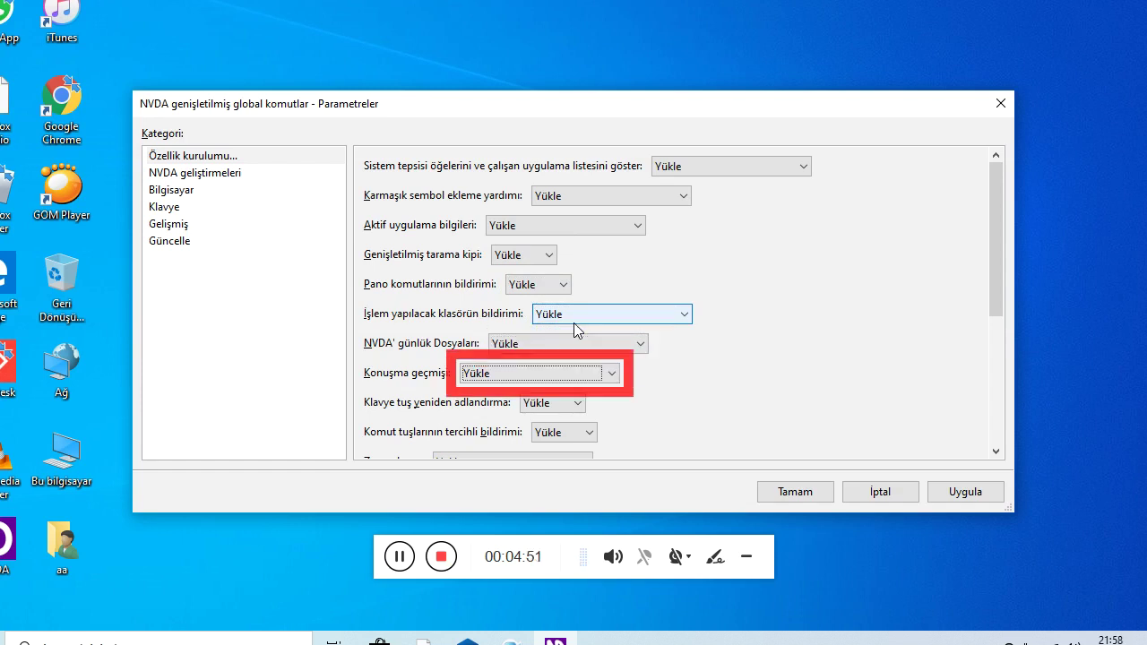
pyautogui.press('Tab')
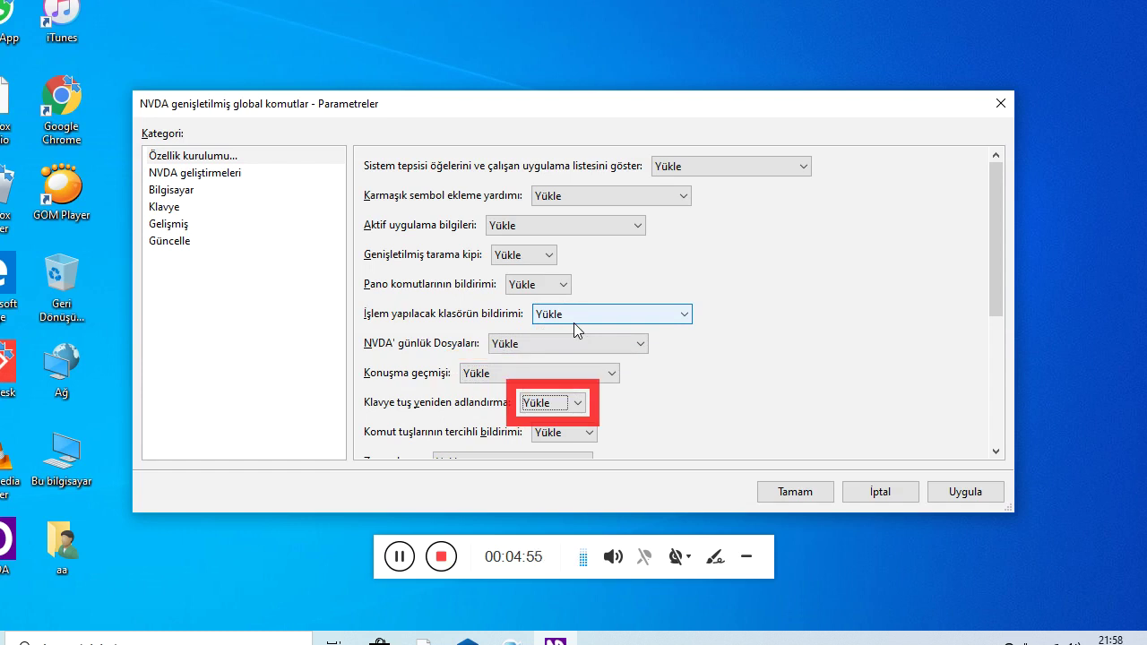
pyautogui.press('Tab')
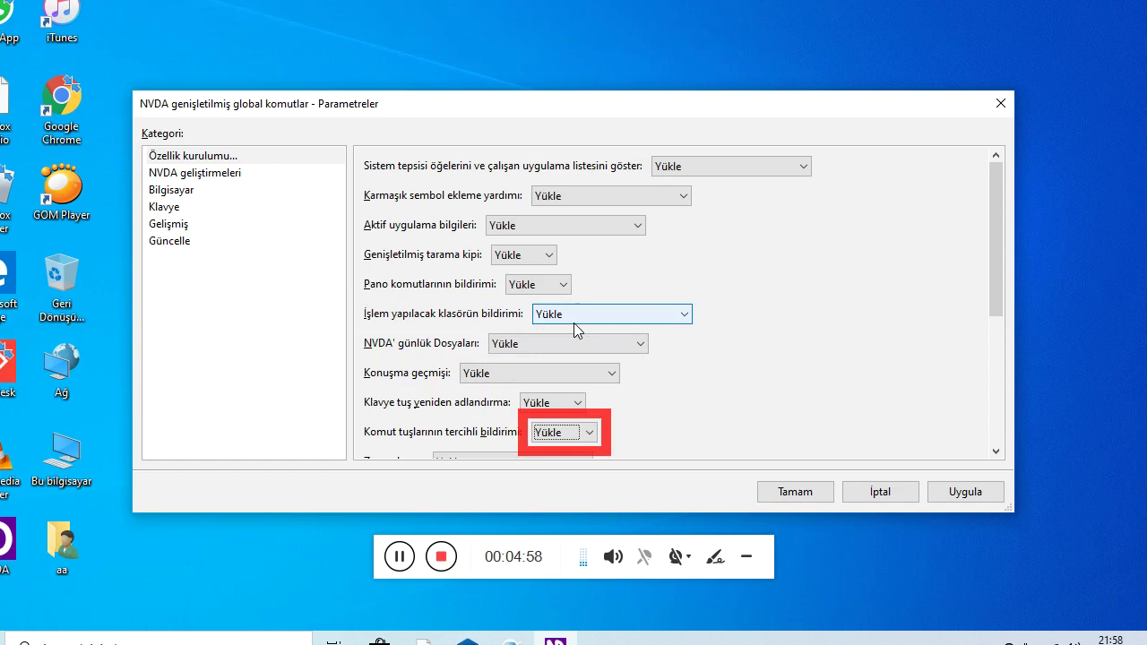
pyautogui.press('Tab')
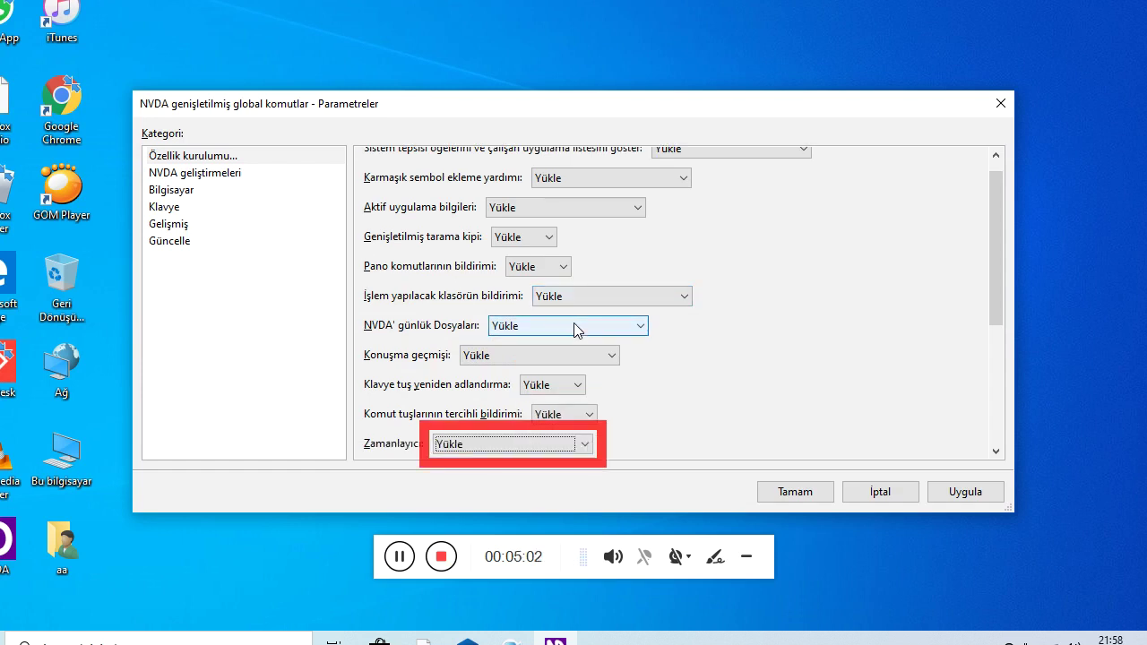
pyautogui.press('Tab')
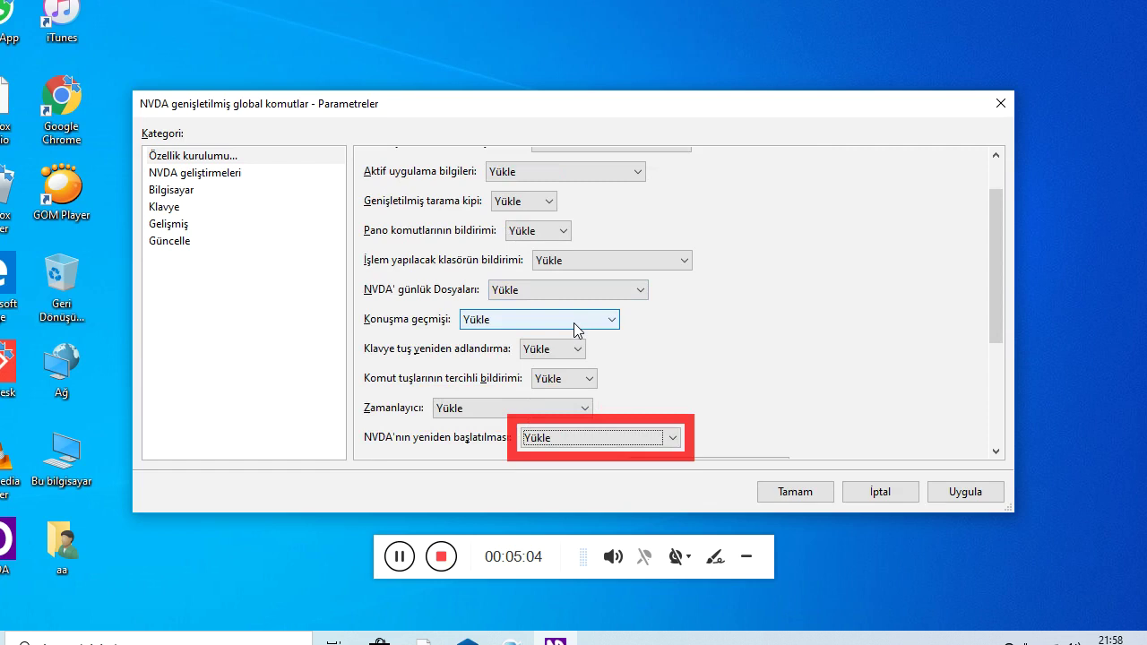
pyautogui.press('Tab')
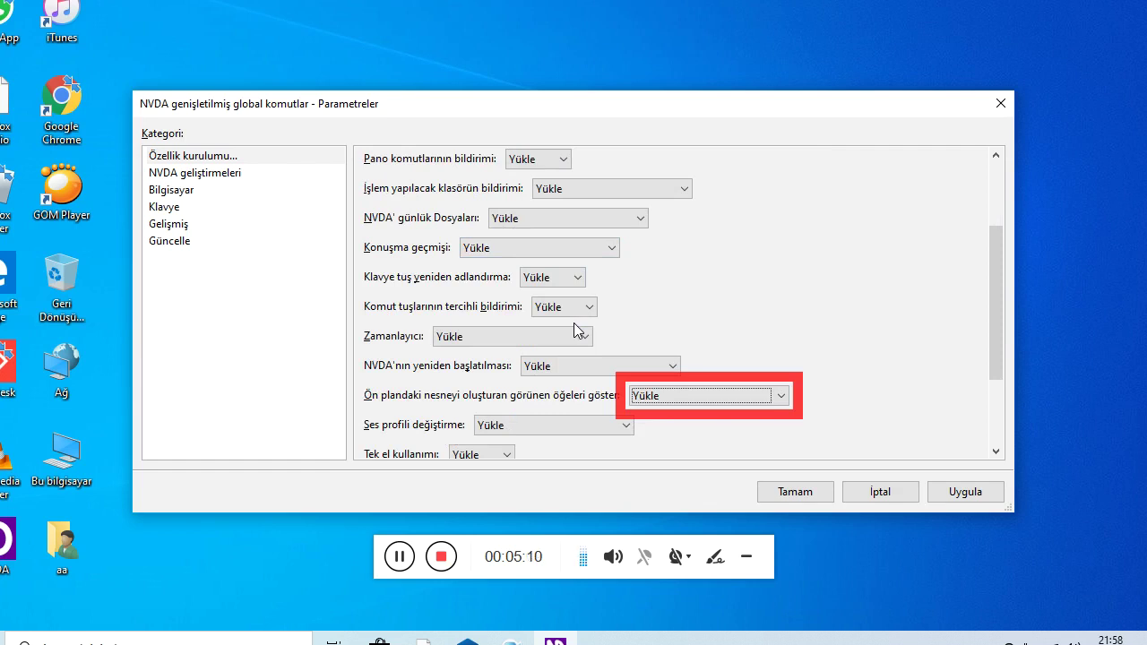
pyautogui.press('Tab')
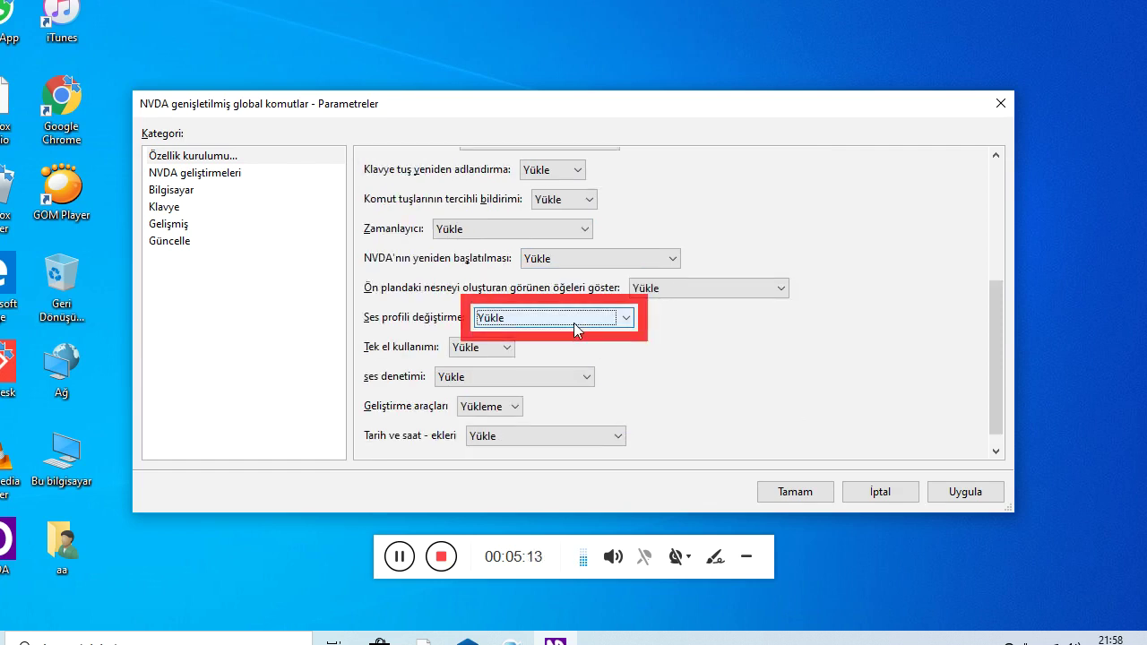
pyautogui.press('Tab')
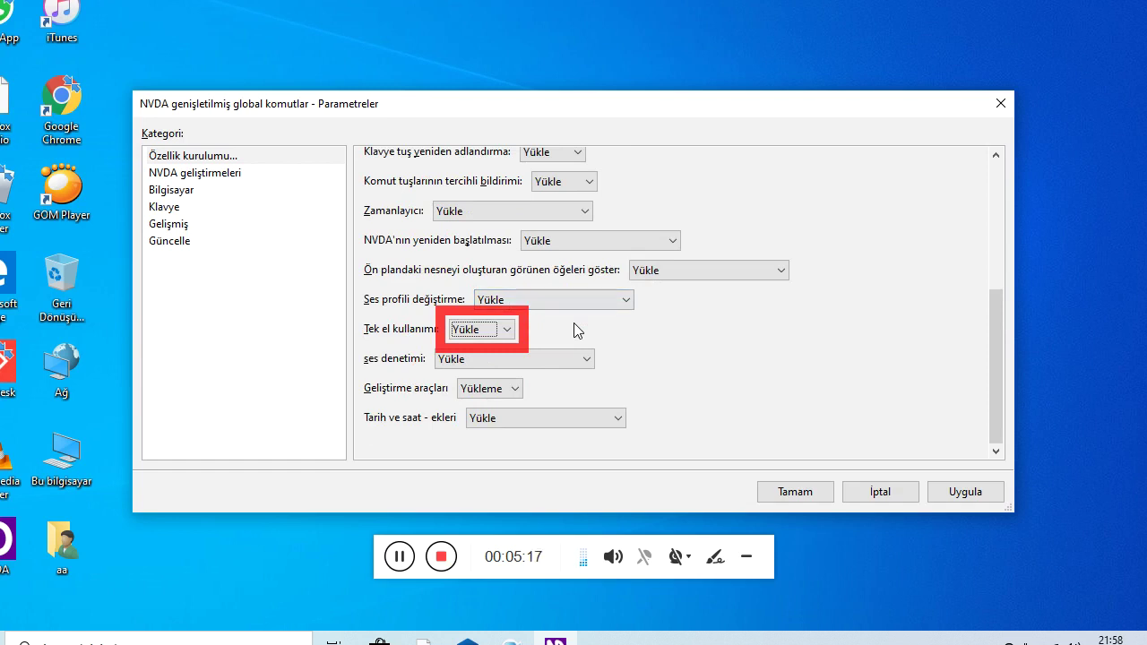
pyautogui.press('Tab')
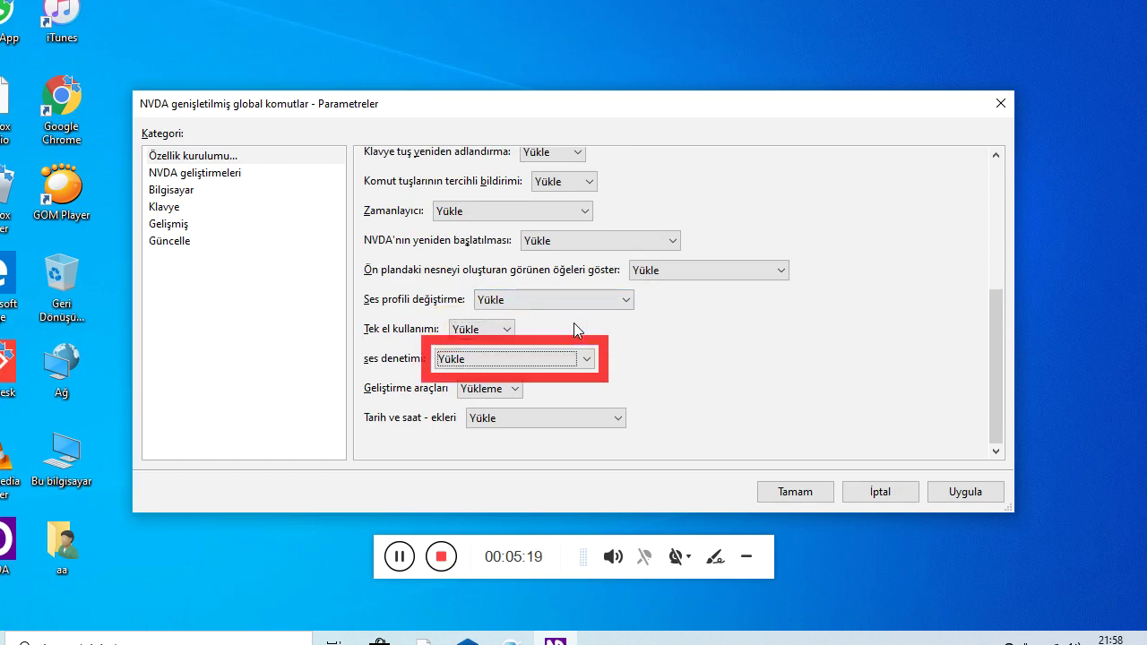
pyautogui.press('Tab')
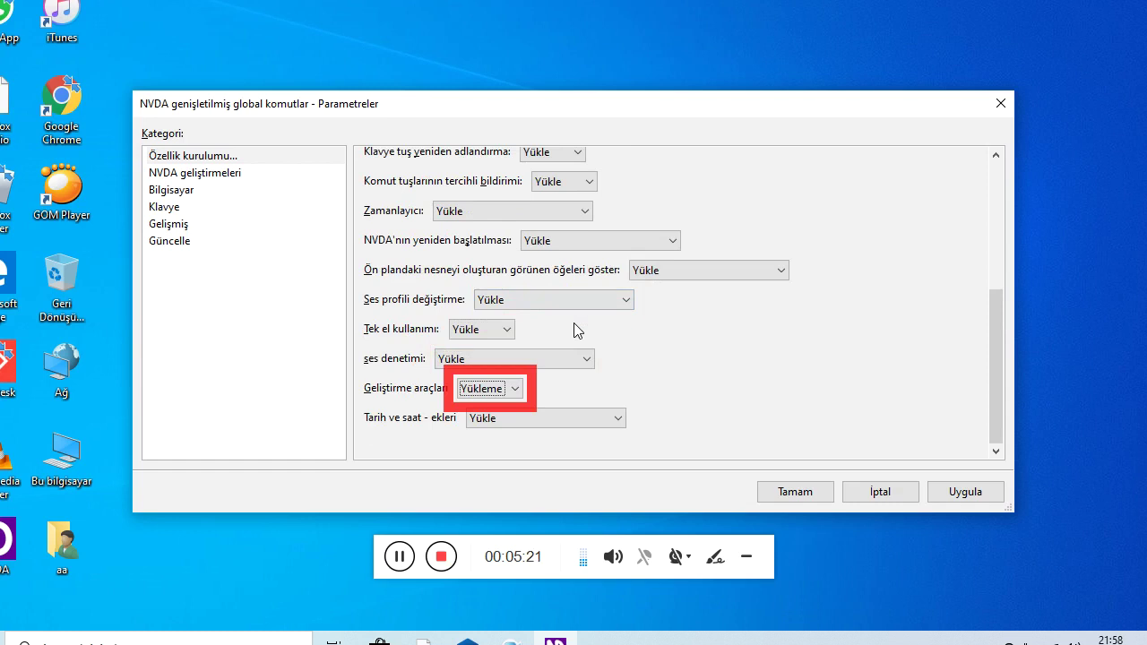
pyautogui.press('Tab')
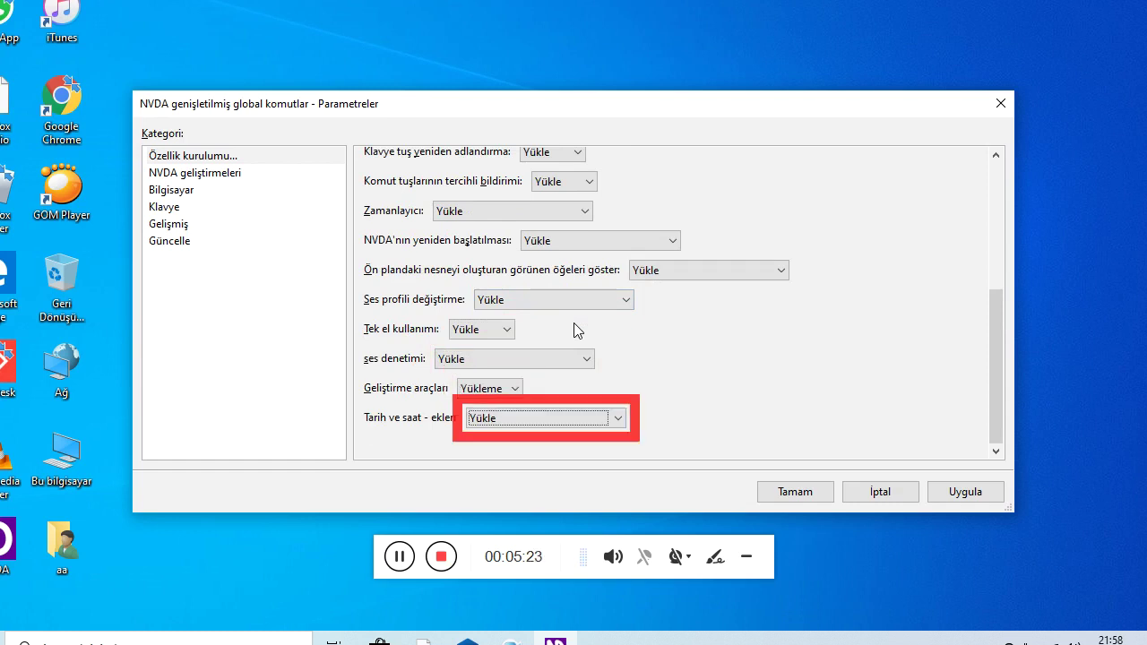
pyautogui.press('Tab')
pyautogui.press('Tab')
pyautogui.press('Tab')
pyautogui.press('Tab')
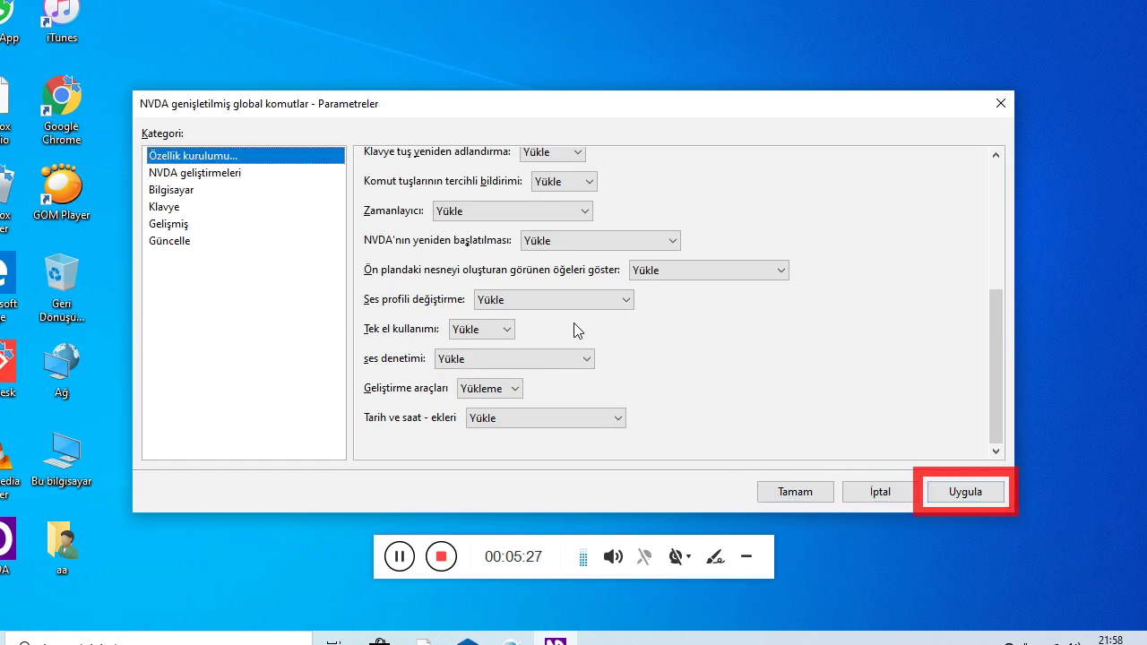
# Step: Examine the editing, cursor movement, speech history and browser options in the NVDA geliştirmeleri category
pyautogui.press('Down')
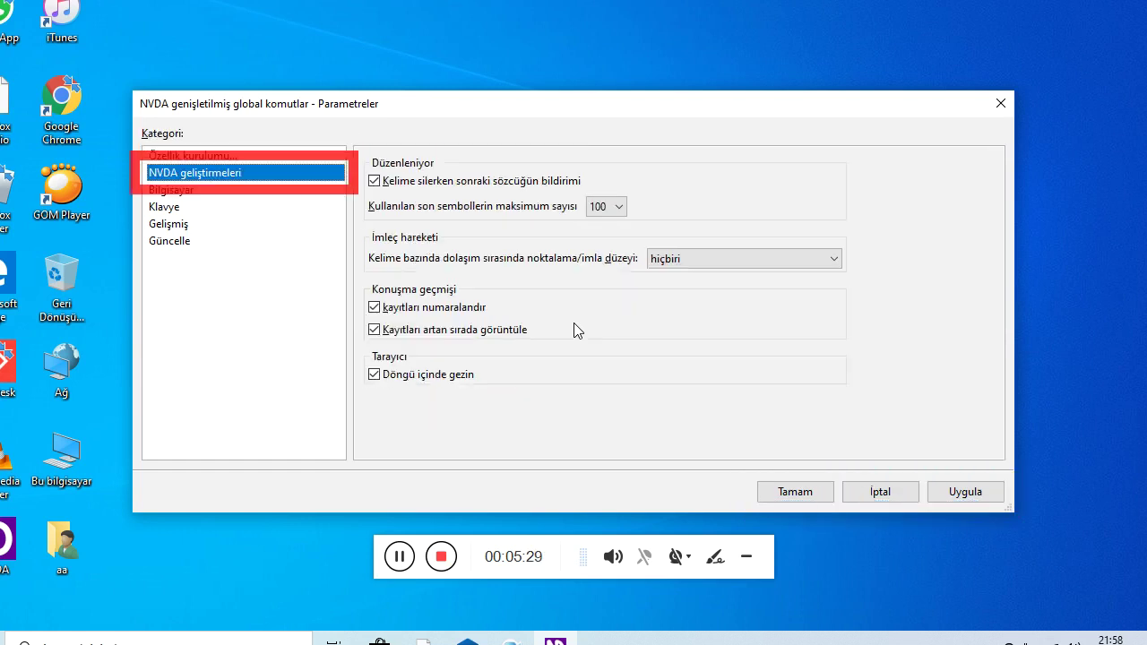
pyautogui.press('Tab')
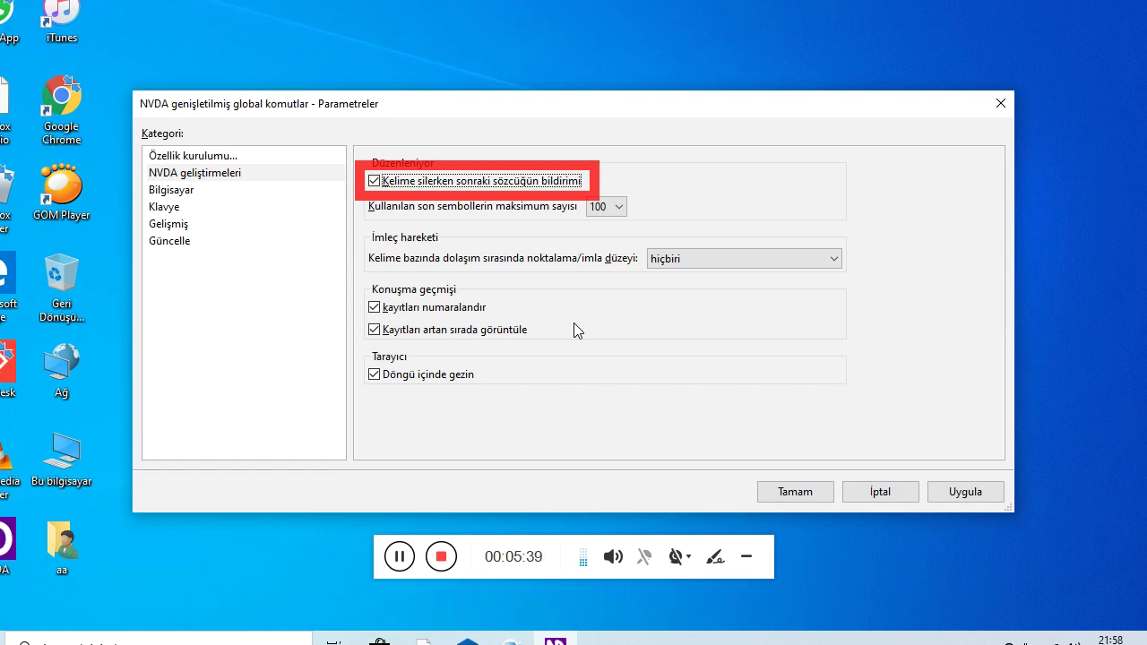
pyautogui.press('Tab')
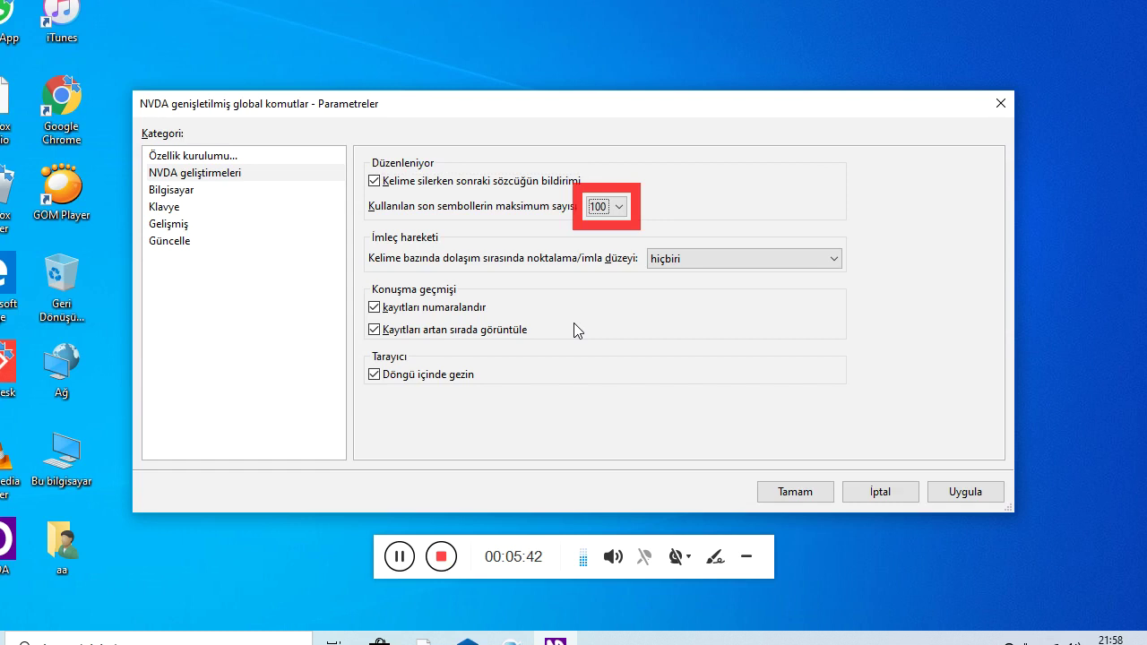
pyautogui.press('Tab')
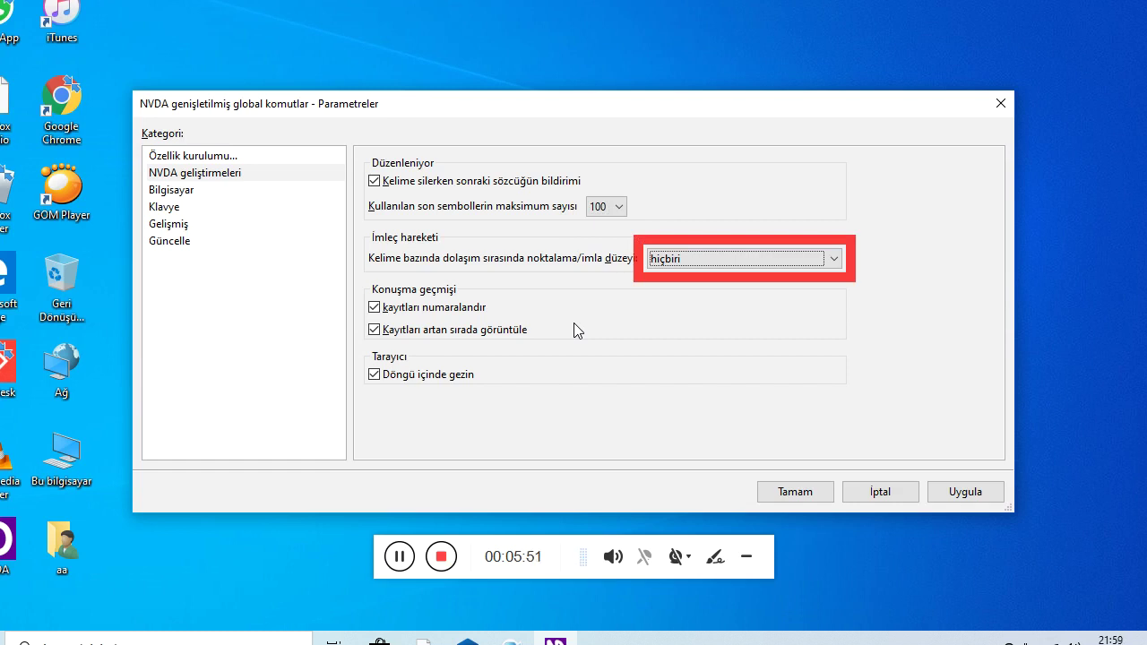
pyautogui.press('Tab')
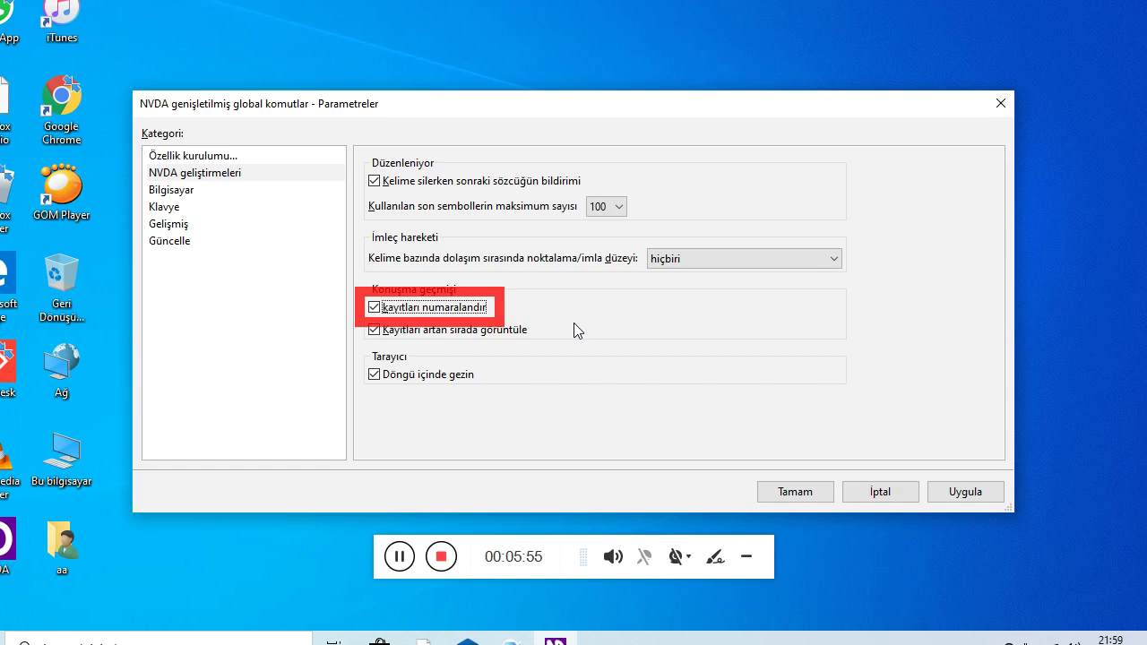
pyautogui.press('Tab')
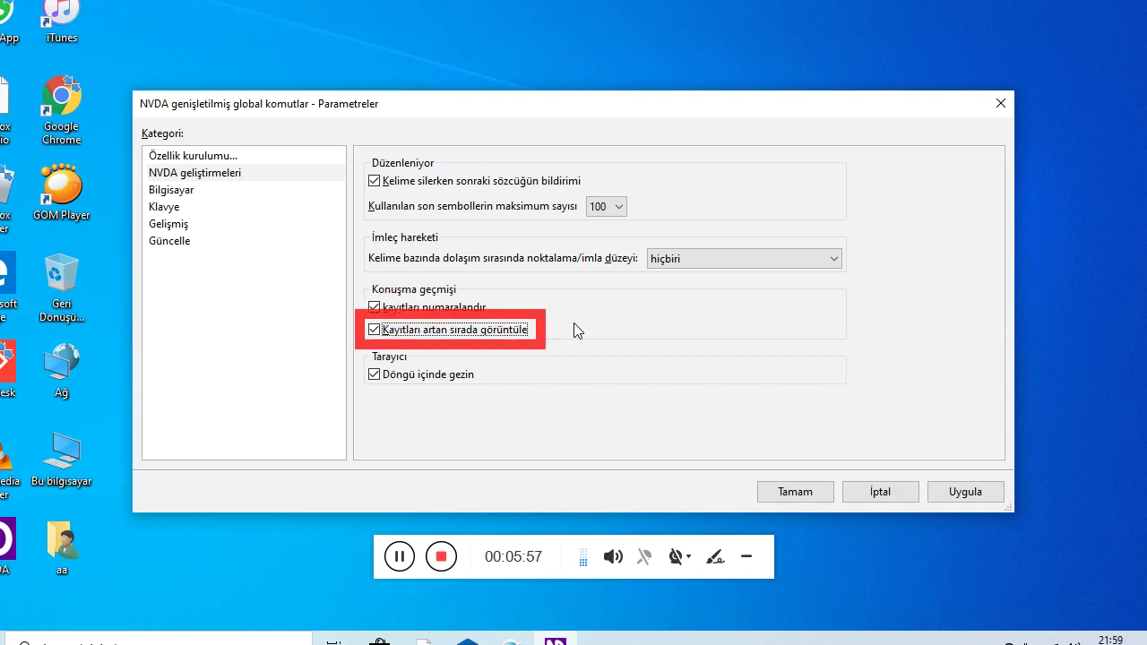
pyautogui.press('Tab')
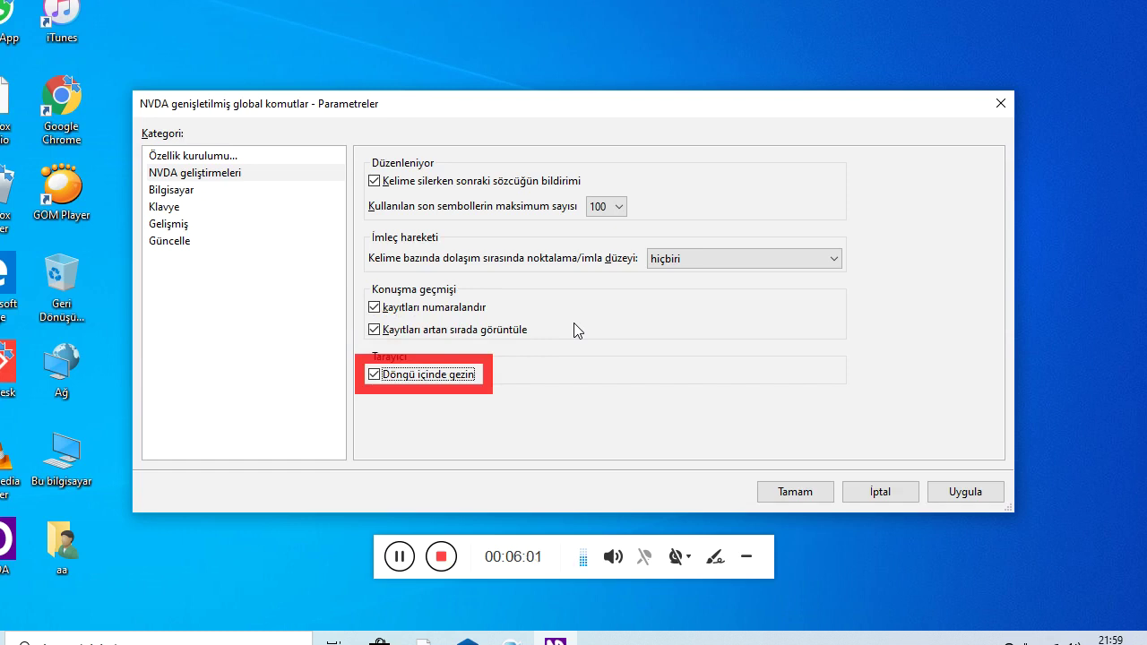
# Step: Open the Bilgisayar category and examine its Windows options, from ribbon object descriptions to announcing the clock with seconds
pyautogui.press('Tab')
pyautogui.press('Tab')
pyautogui.press('Tab')
pyautogui.press('Tab')
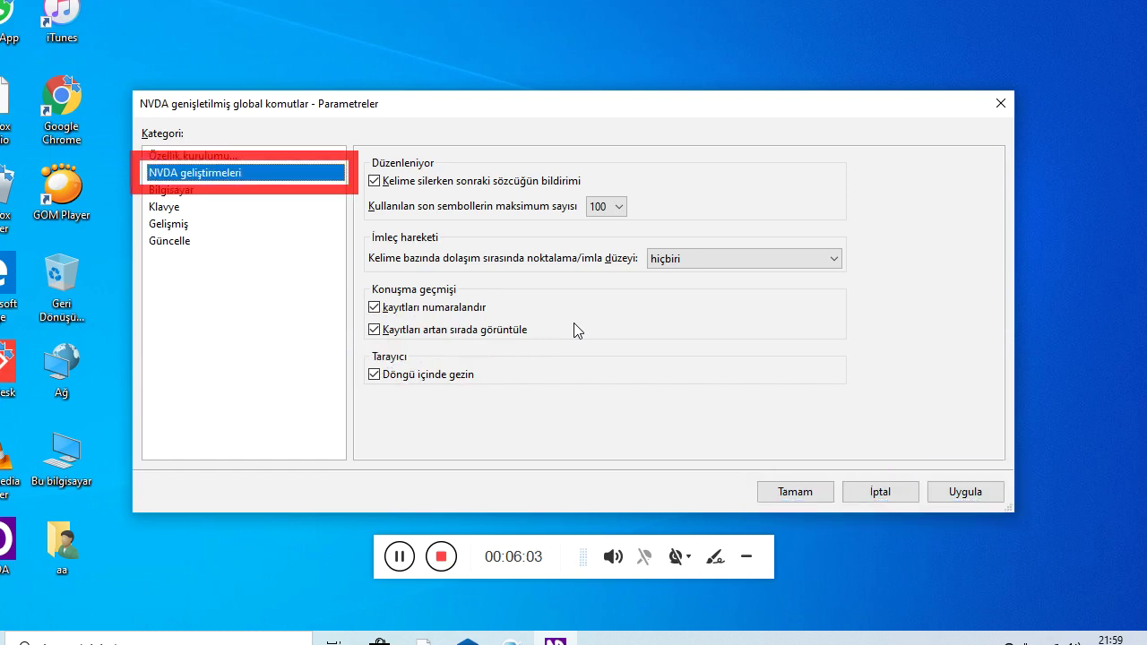
pyautogui.press('Down')
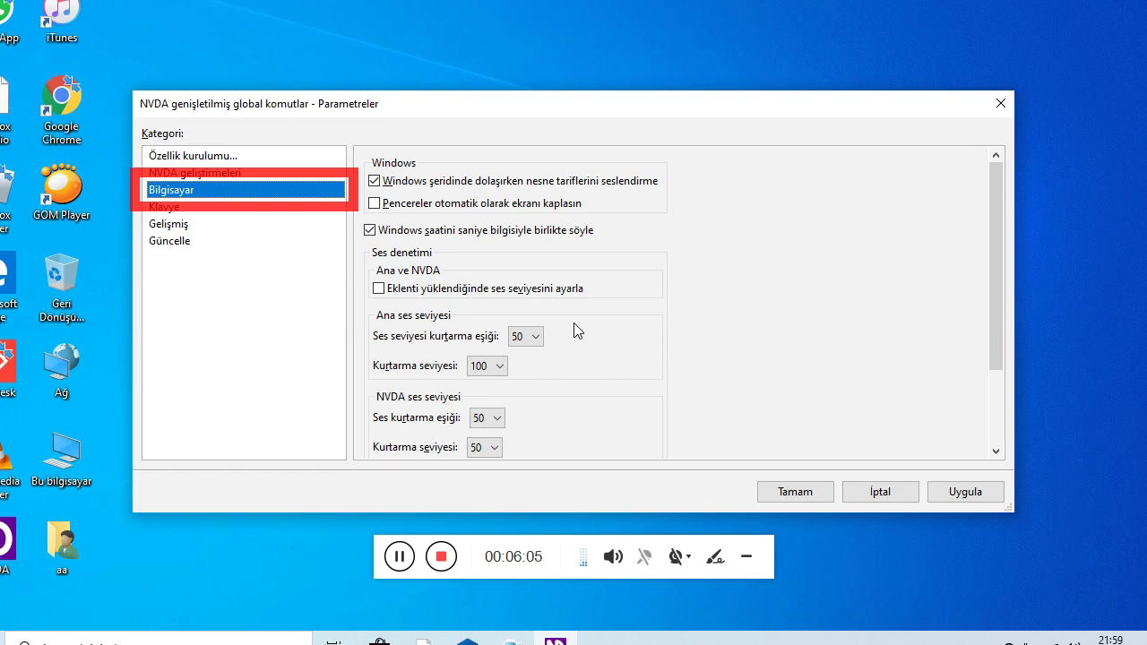
pyautogui.press('Tab')
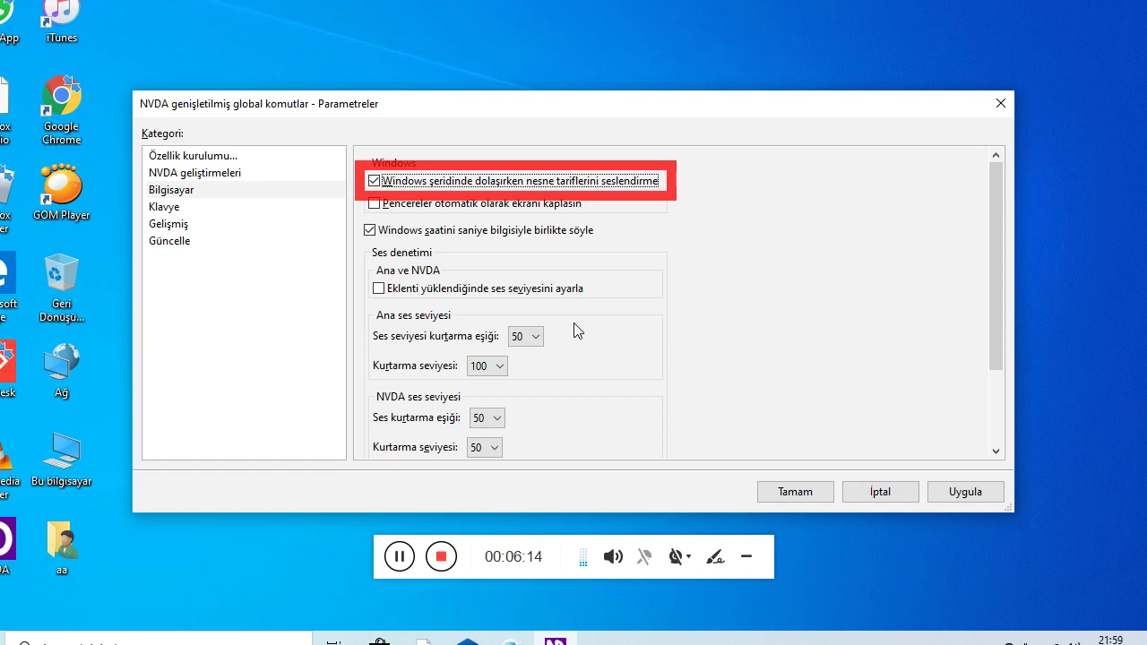
pyautogui.press('Tab')
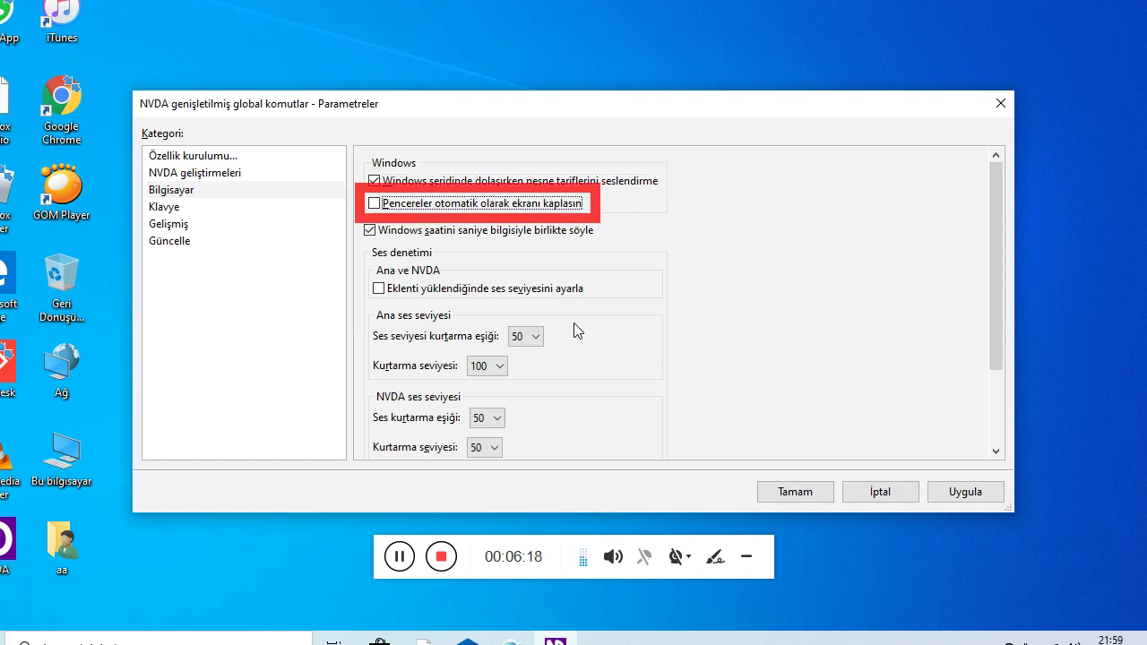
pyautogui.press('Tab')
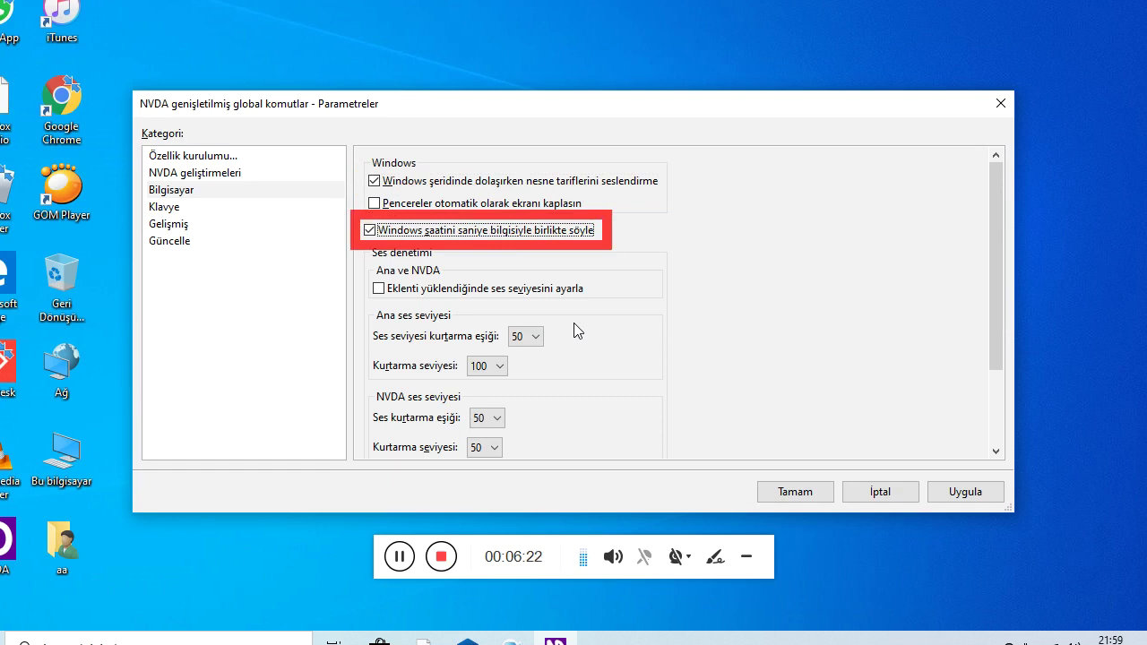
# Step: Examine the Ses denetimi options for adjusting volume on load, main and NVDA recovery levels, and volume changes
pyautogui.press('Tab')
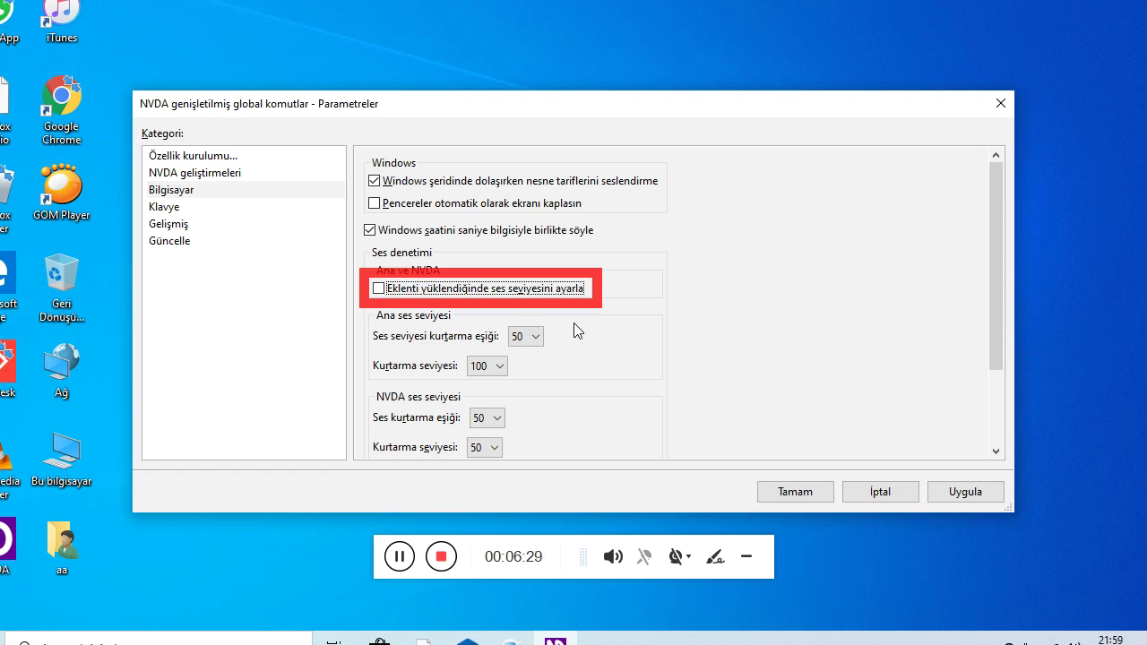
pyautogui.press('Tab')
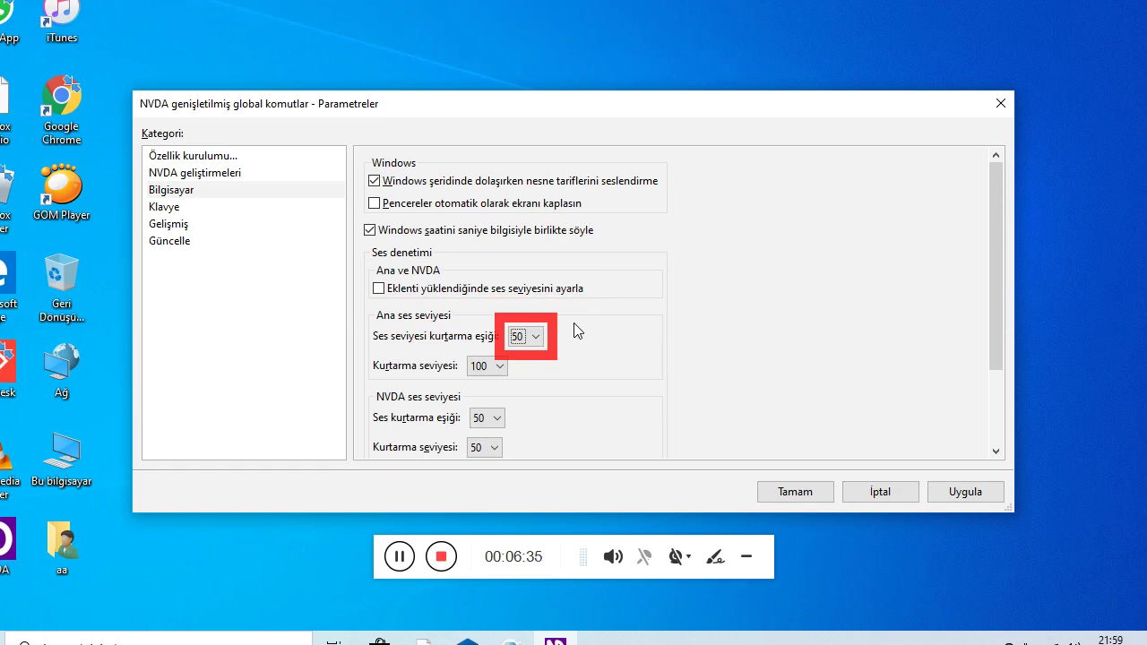
pyautogui.press('Tab')
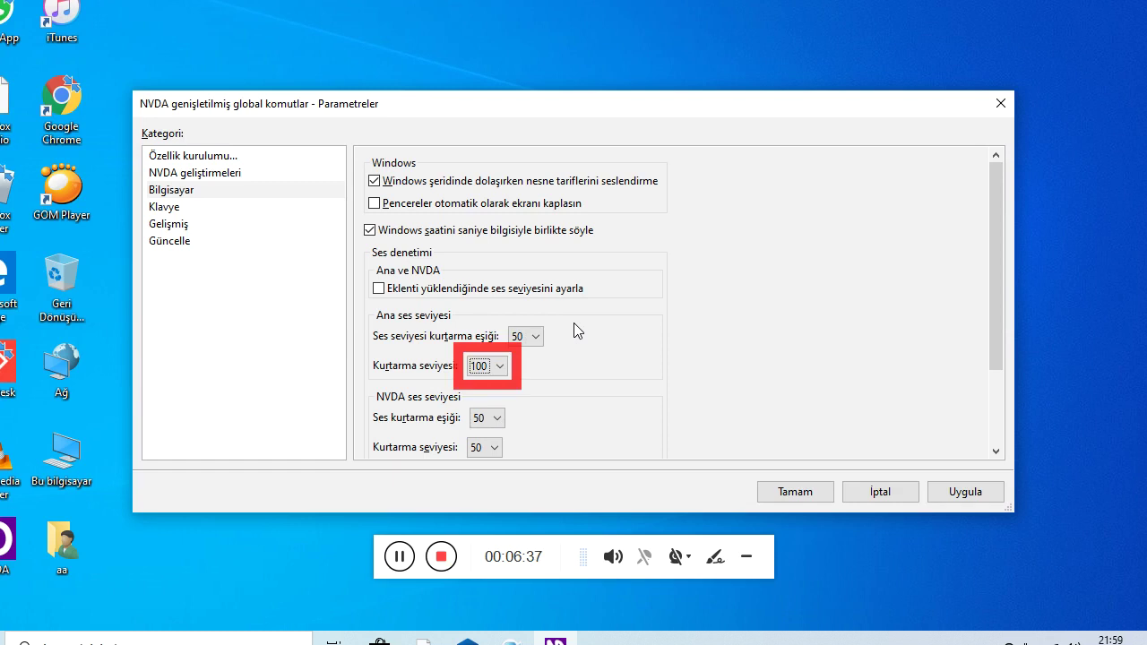
pyautogui.press('Tab')
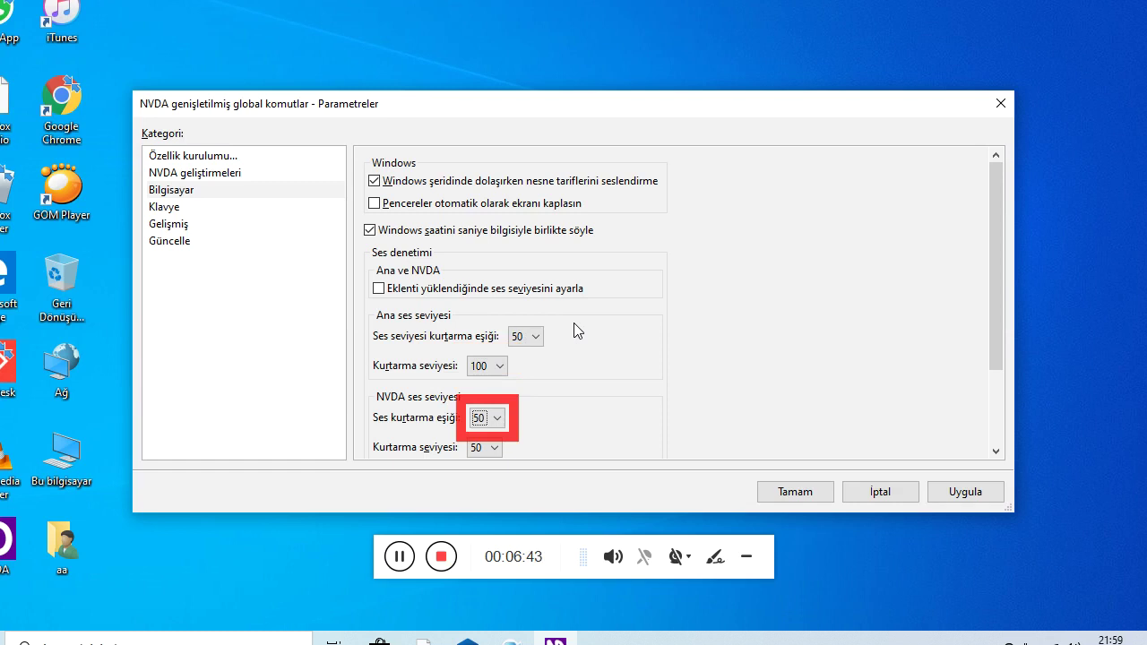
pyautogui.press('Tab')
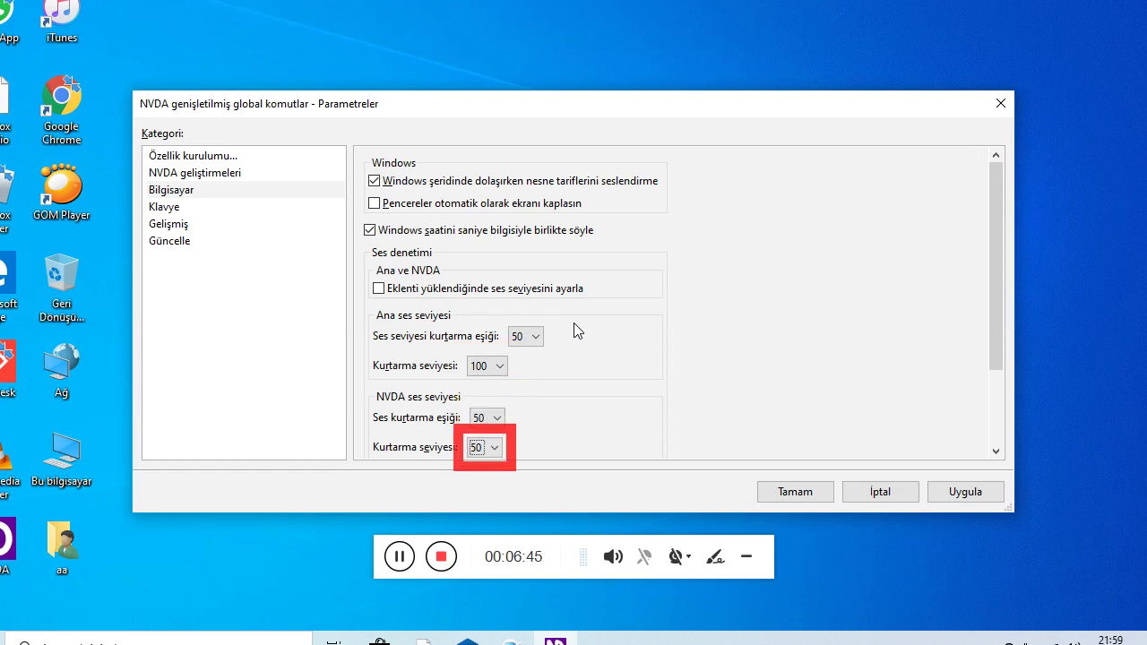
pyautogui.press('Tab')
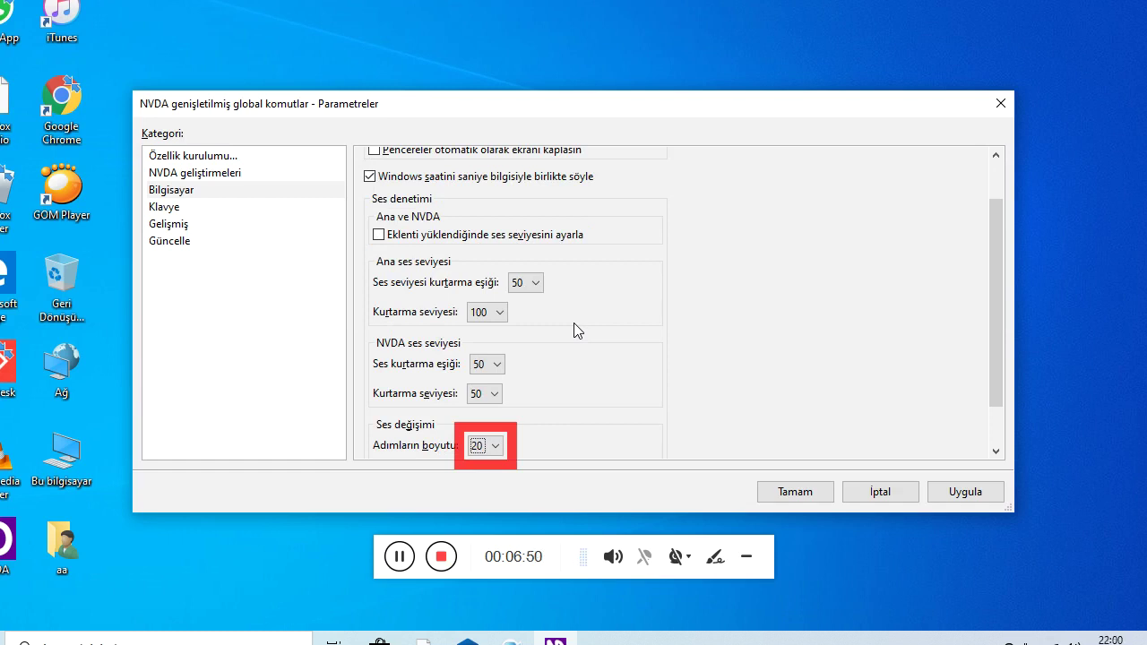
pyautogui.press('Tab')
pyautogui.hotkey('shift', 'Tab')
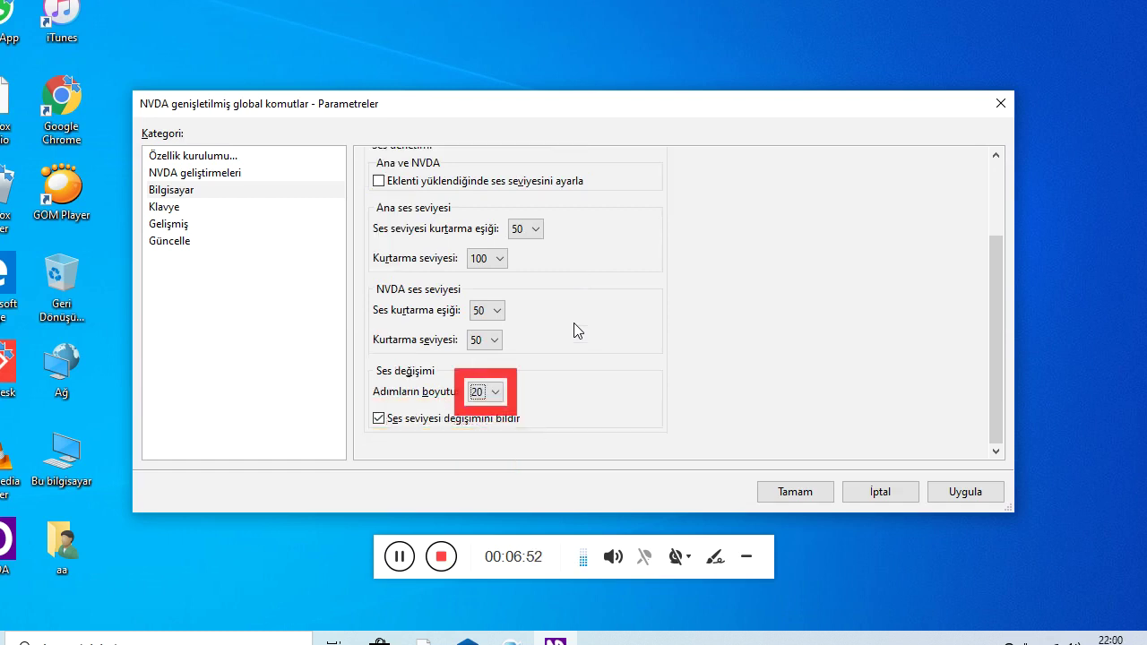
pyautogui.press('Tab')
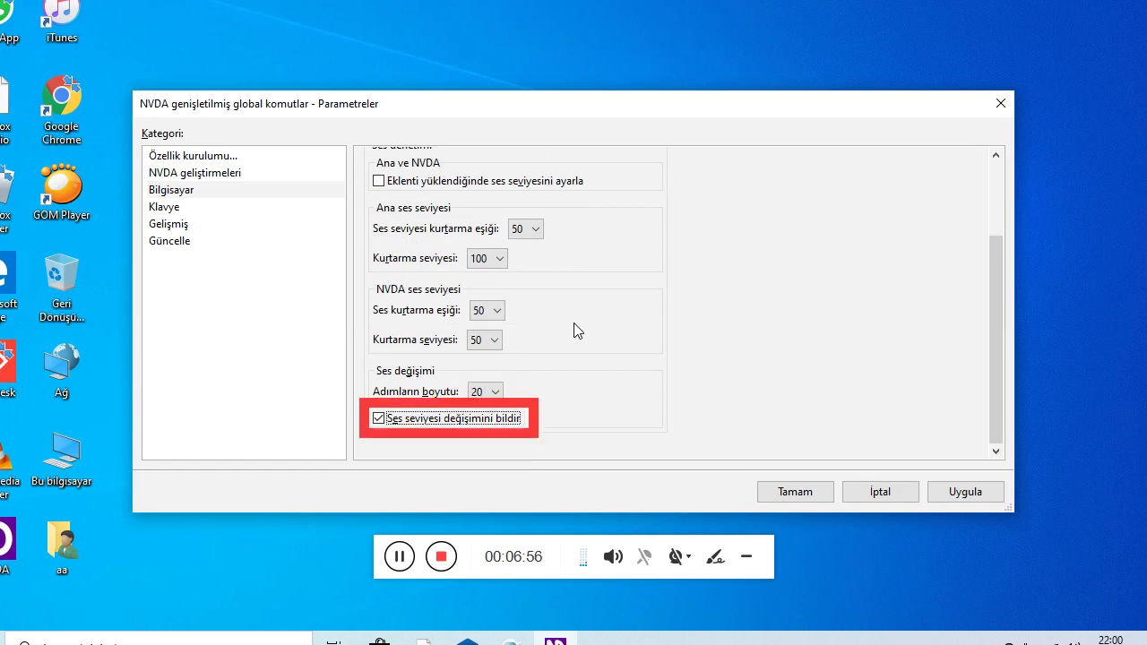
# Step: Examine the one-handed use (Tek el kullanımı) and numeric keypad (Numaratör tuş takımı) options in the Klavye category
pyautogui.press('Tab')
pyautogui.press('Tab')
pyautogui.press('Tab')
pyautogui.press('Tab')
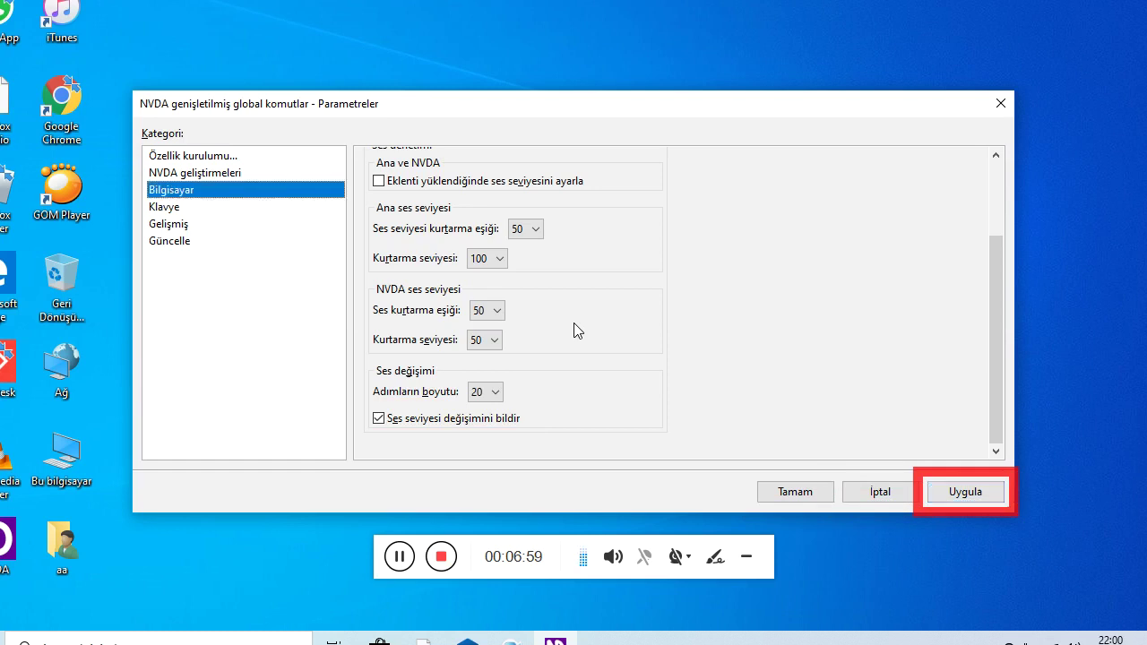
pyautogui.press('Down')
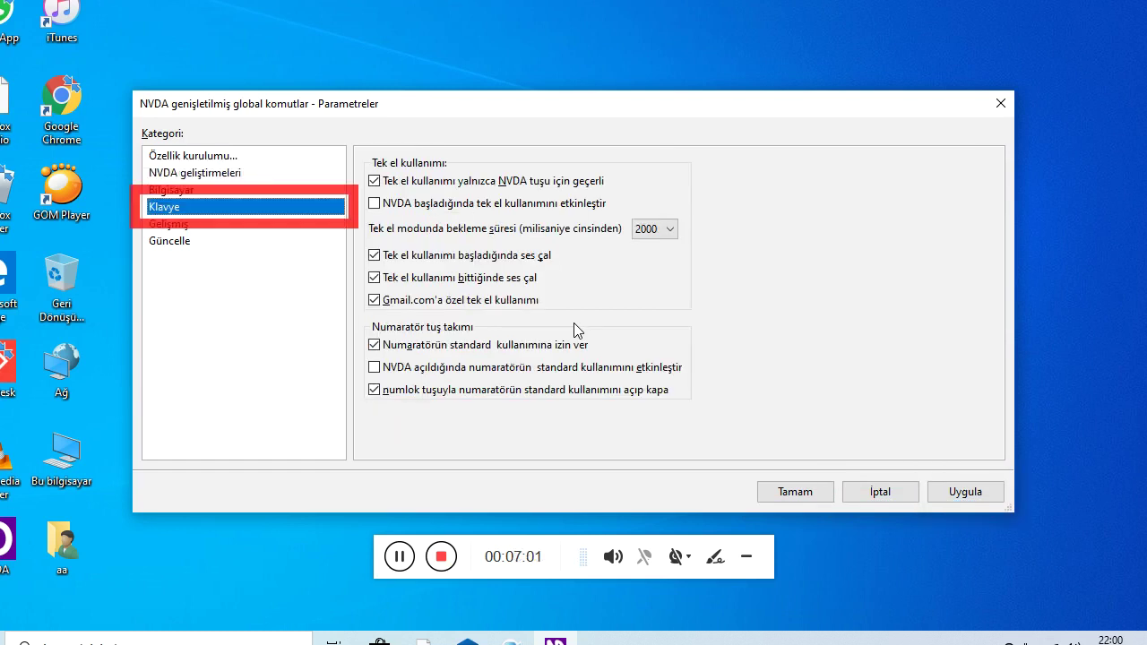
pyautogui.press('Tab')
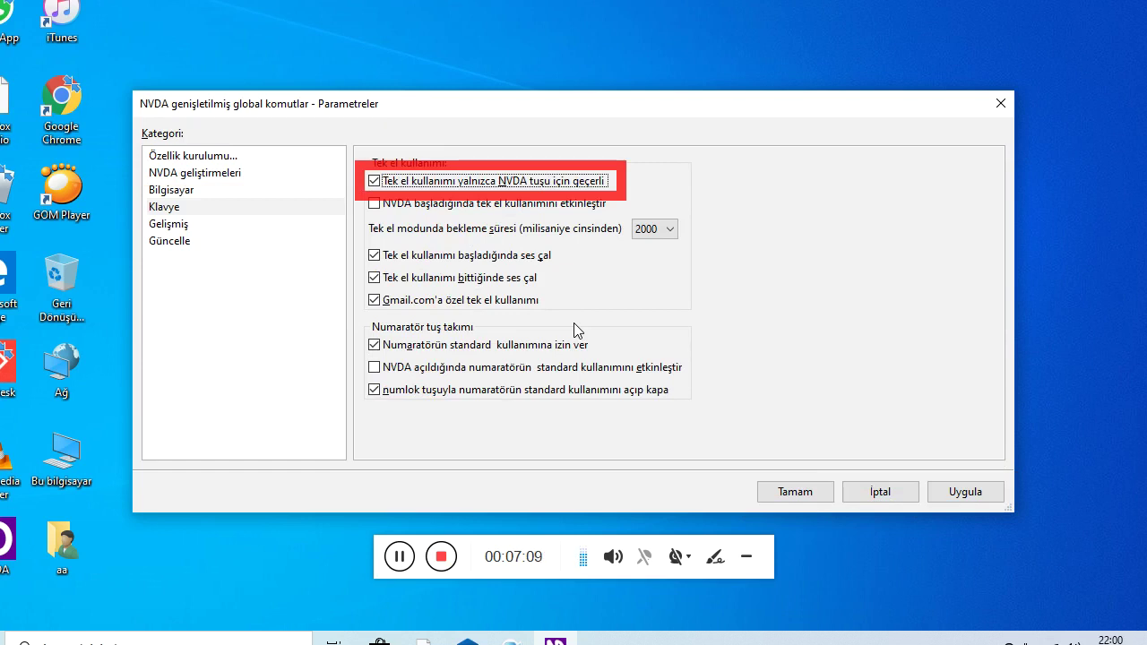
pyautogui.press('Tab')
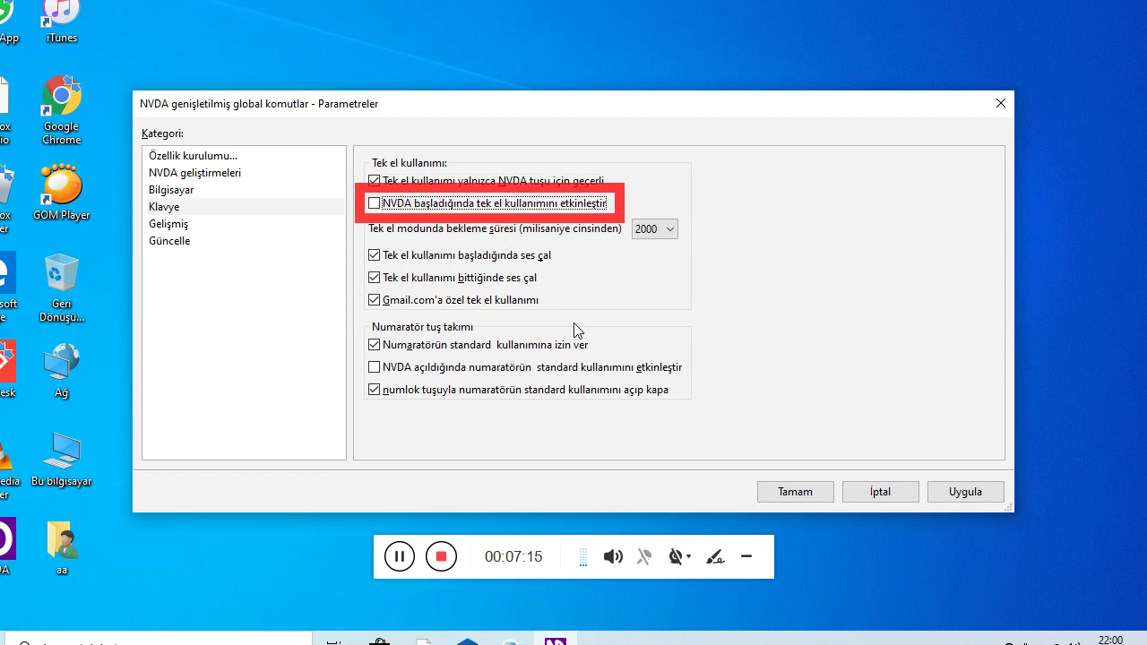
pyautogui.press('Tab')
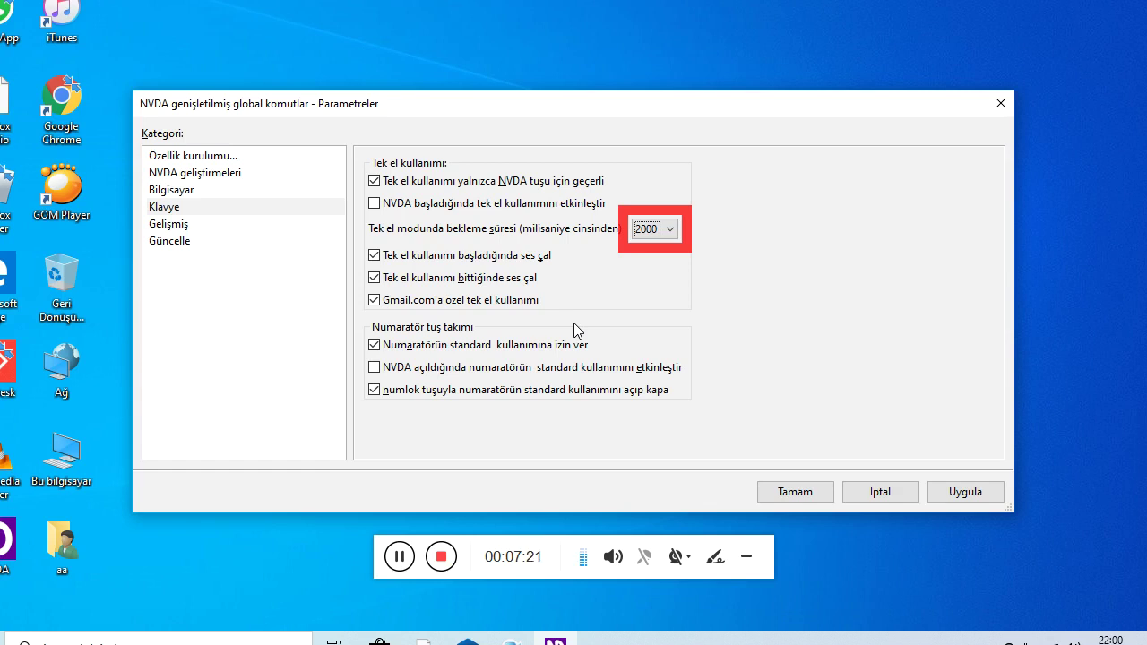
pyautogui.press('Tab')
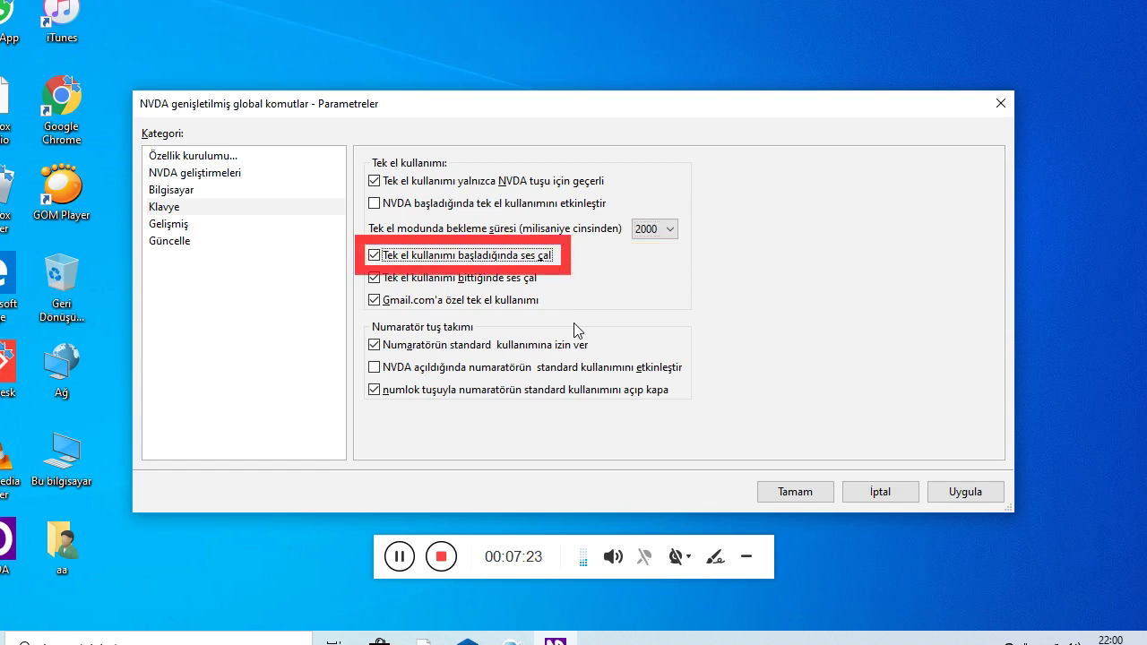
pyautogui.press('Tab')
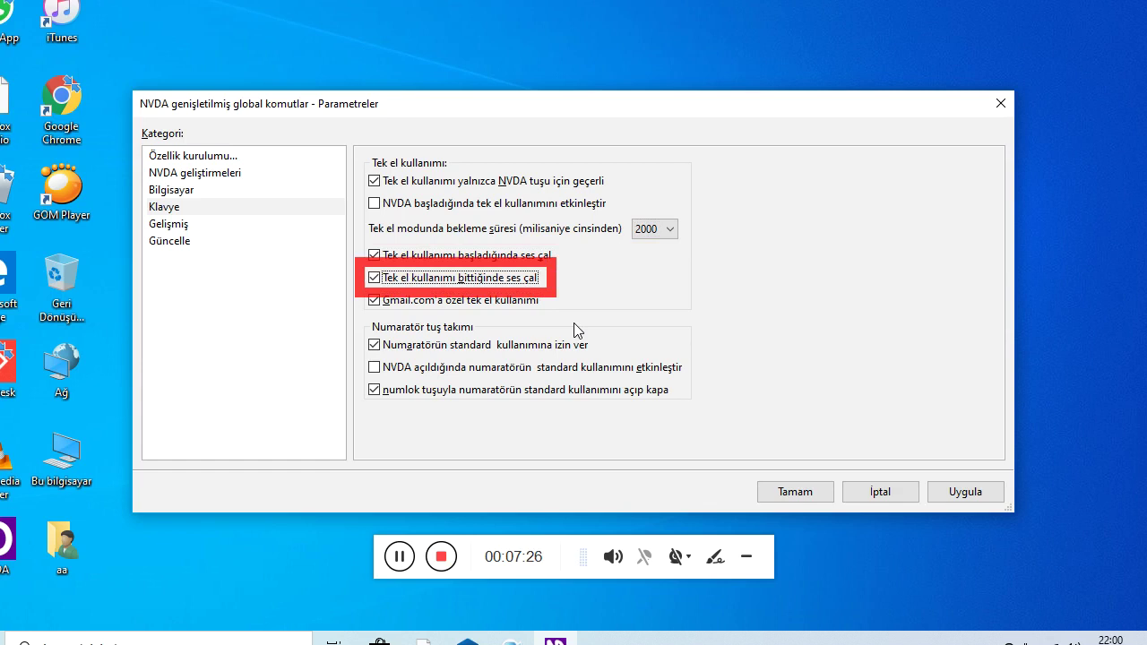
pyautogui.press('Tab')
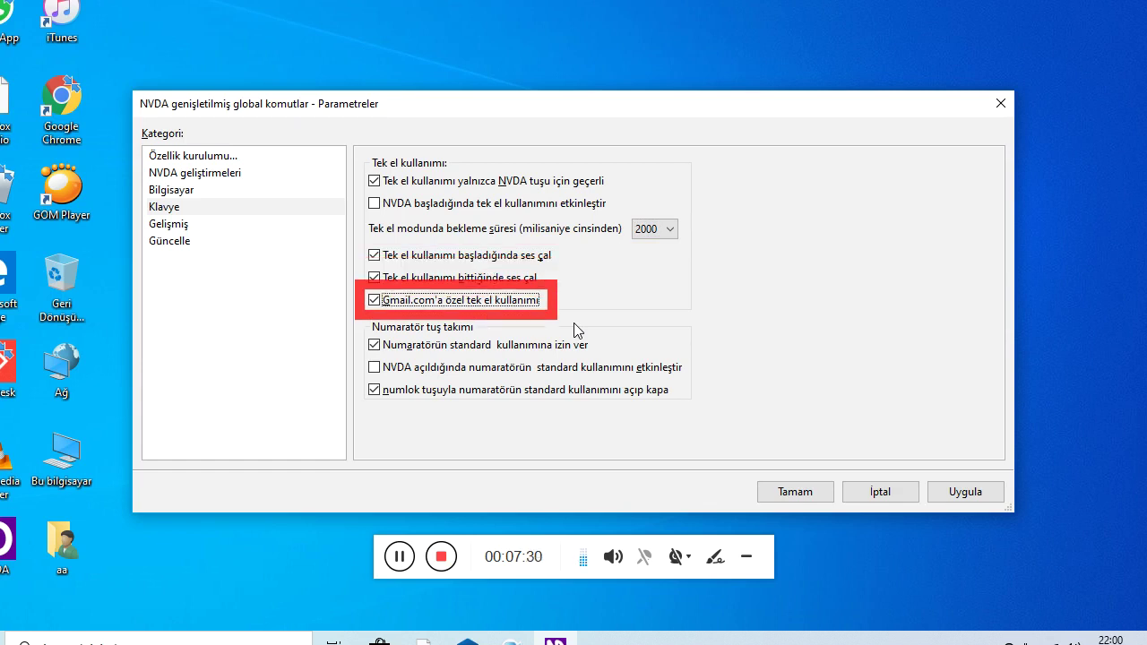
pyautogui.press('Tab')
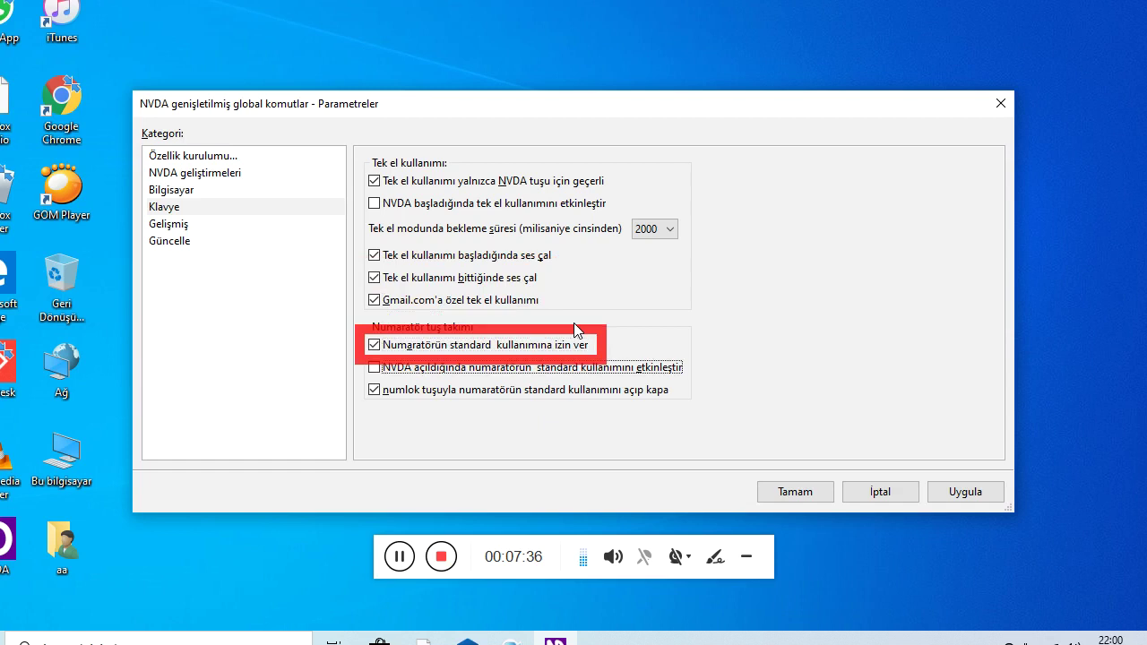
pyautogui.press('Tab')
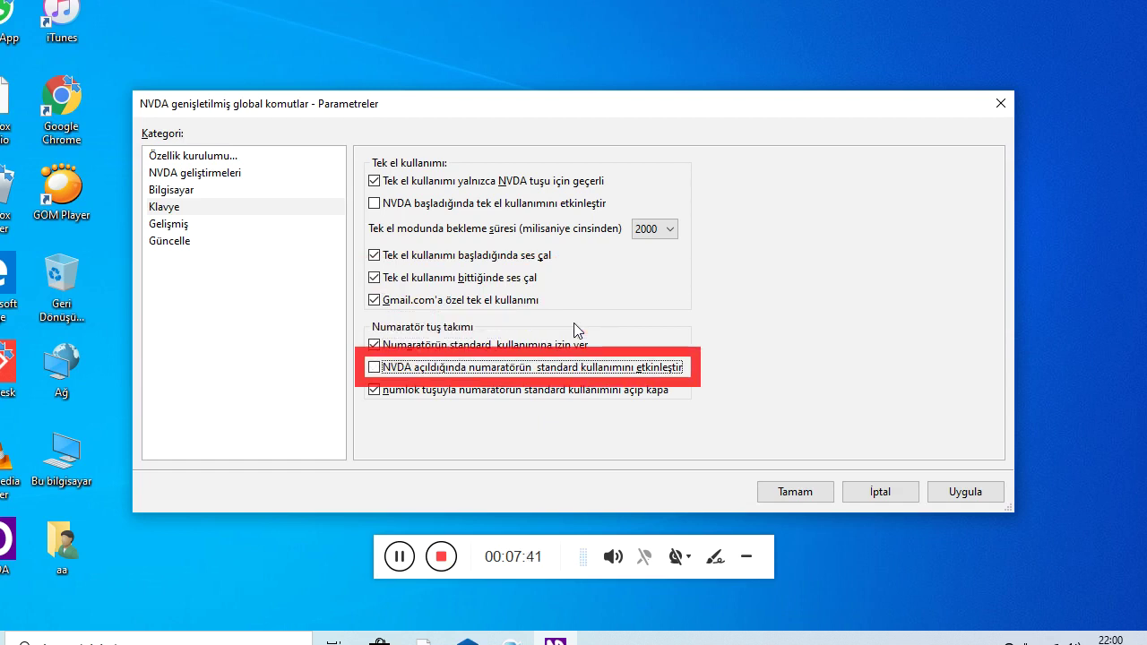
pyautogui.press('Tab')
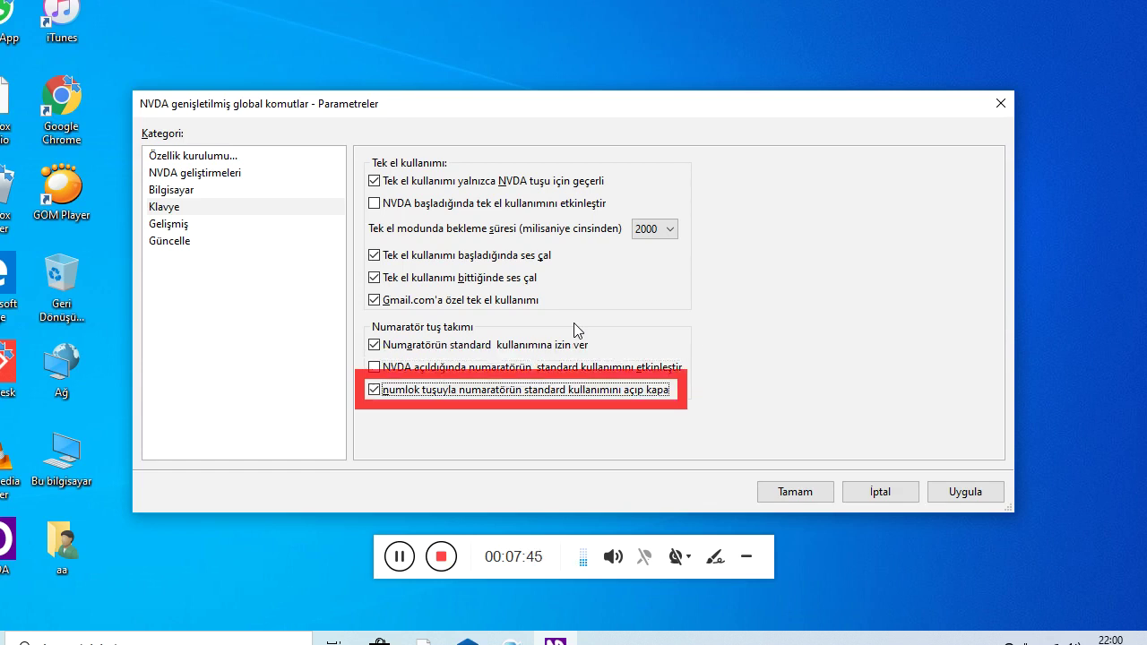
# Step: Examine the error sound, dialog title, gesture repeat delay and object description options in the Gelişmiş category
pyautogui.press('Tab')
pyautogui.press('Tab')
pyautogui.press('Tab')
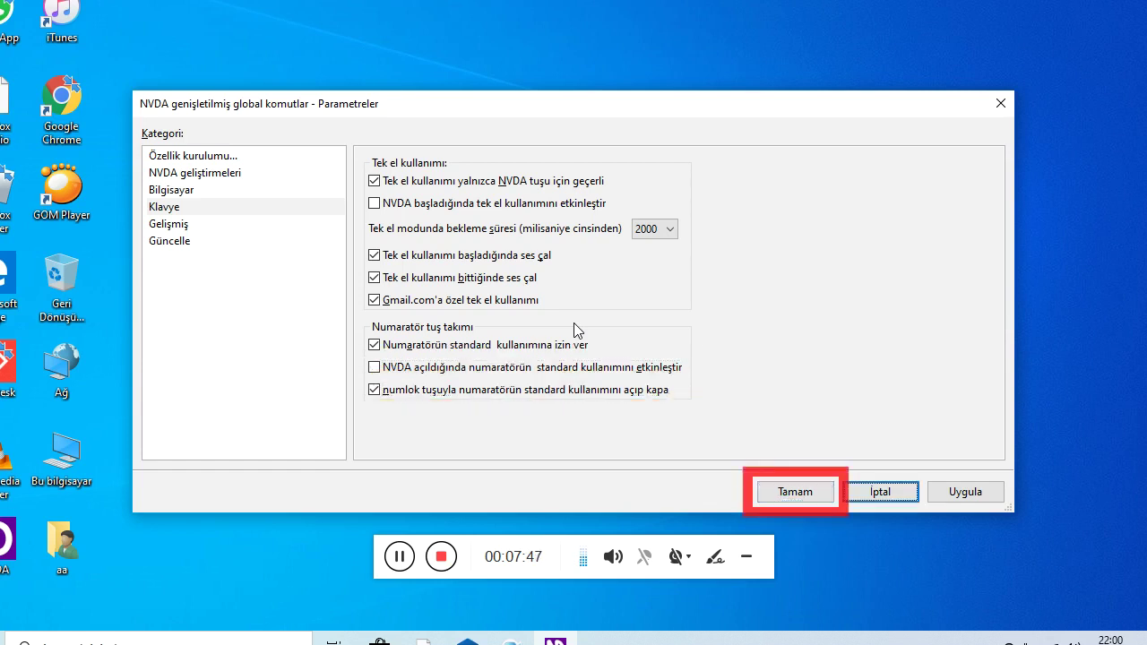
pyautogui.press('Tab')
pyautogui.press('Down')
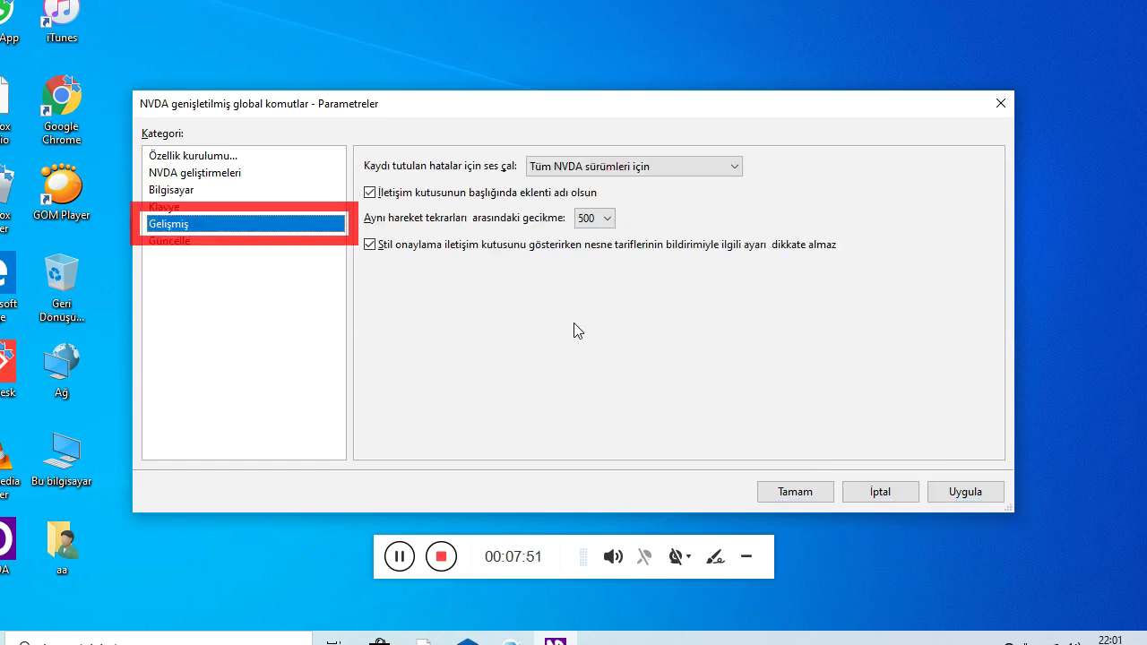
pyautogui.press('Tab')
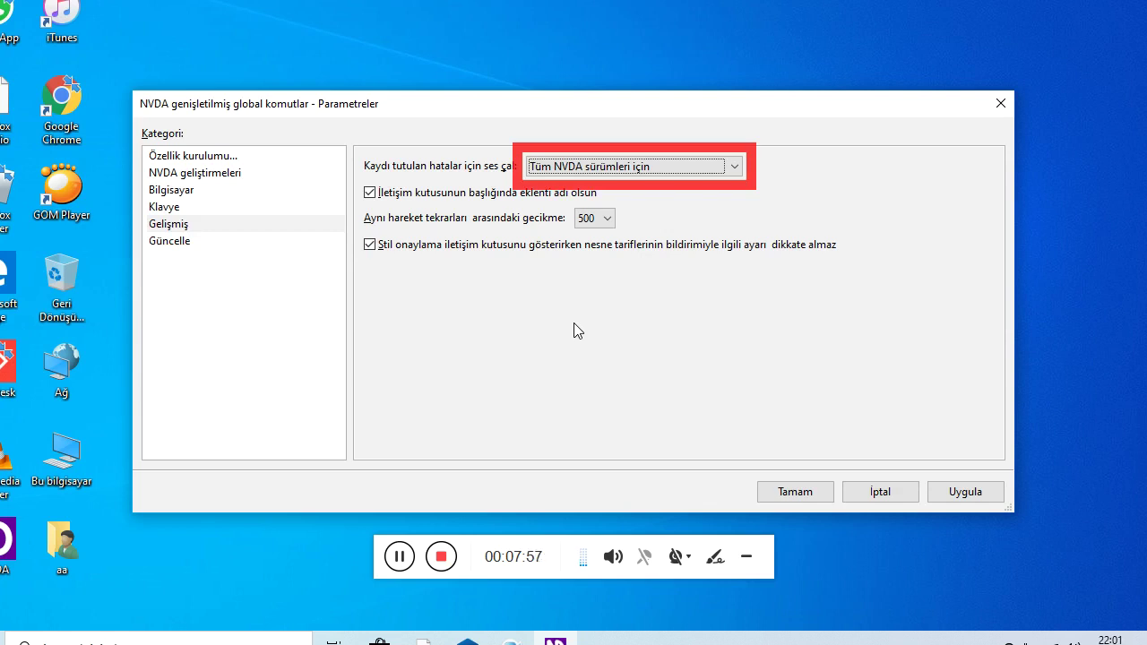
pyautogui.press('Tab')
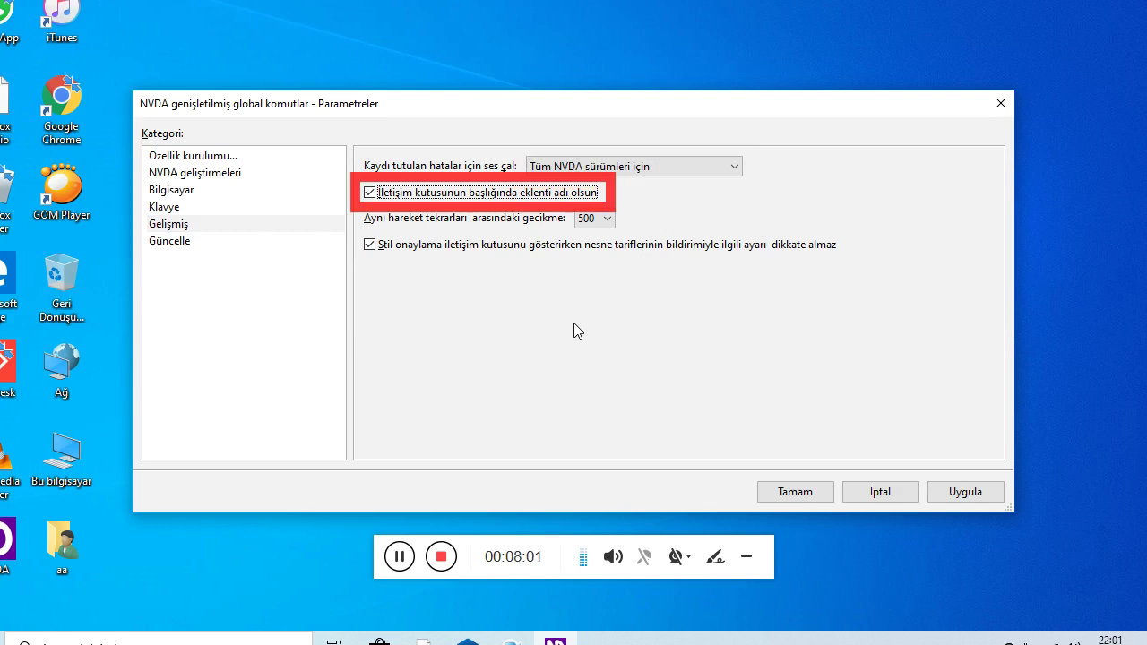
pyautogui.press('Tab')
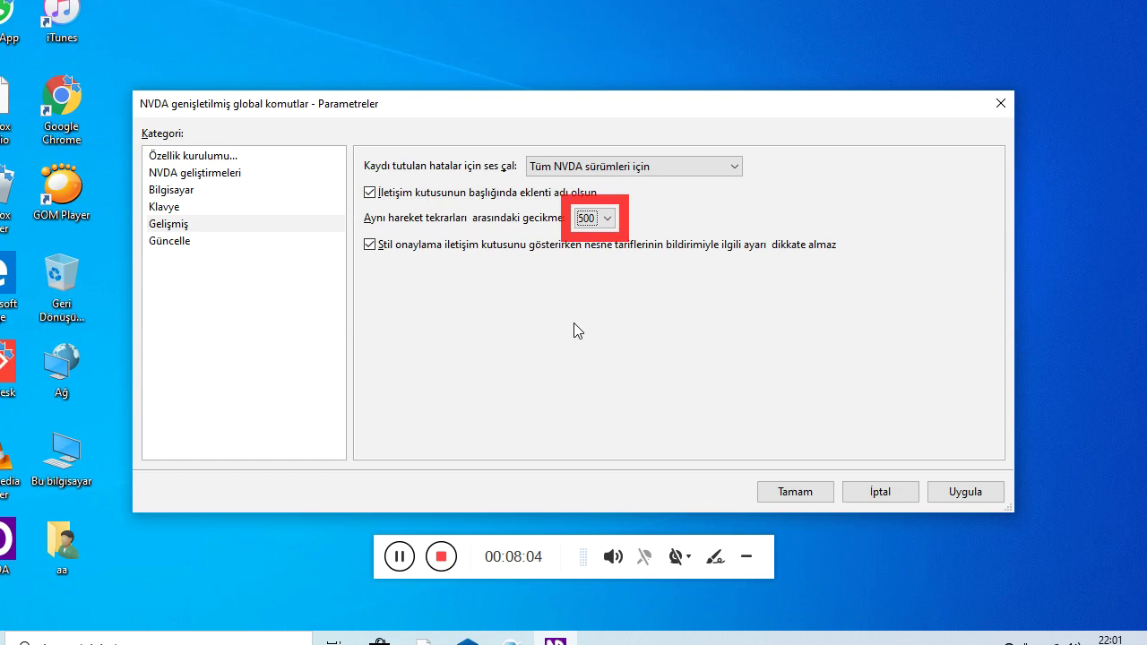
pyautogui.press('Tab')
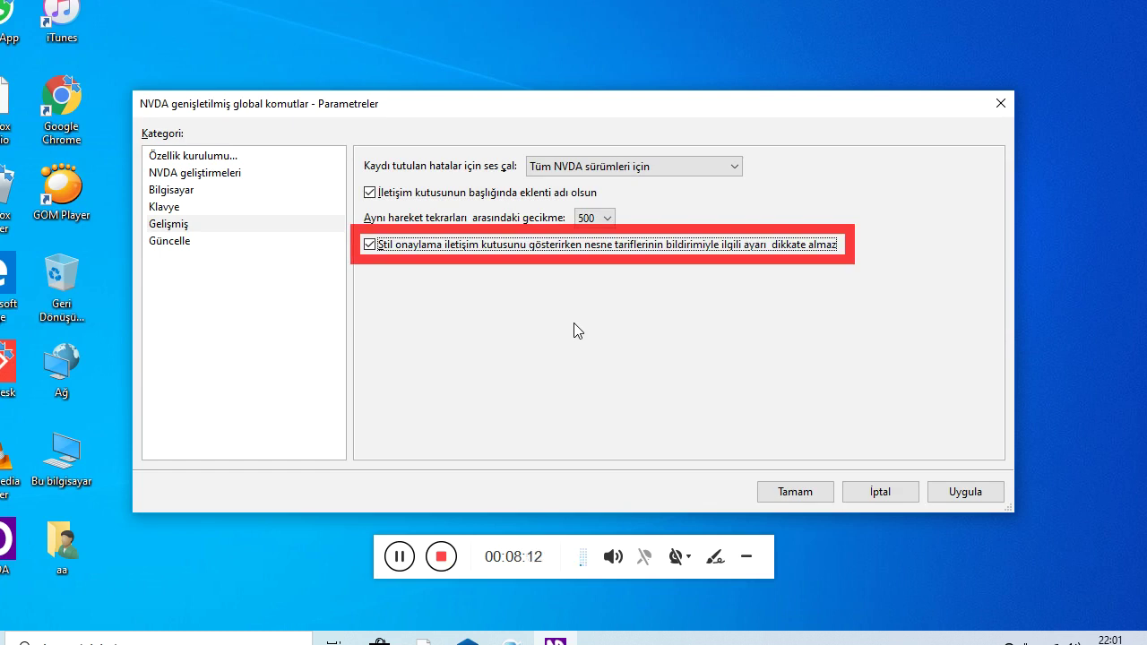
# Step: Review the update options in the Güncelle category and check for a newer version of the add-on
pyautogui.press('Tab')
pyautogui.press('Tab')
pyautogui.press('Tab')
pyautogui.press('Tab')
pyautogui.press('Down')
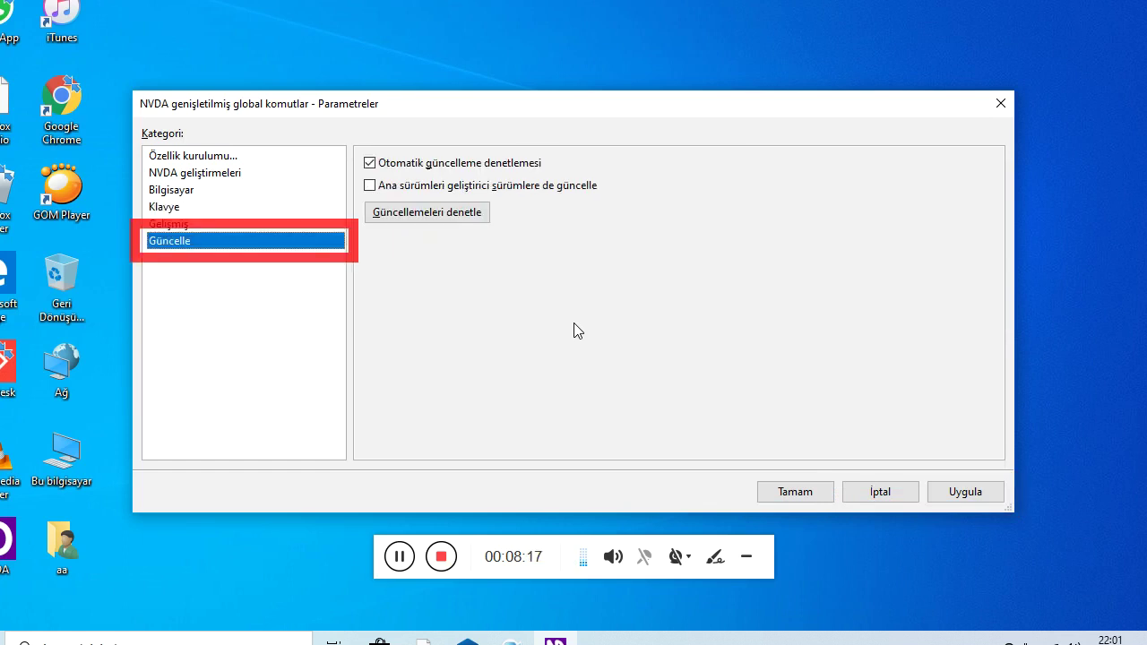
pyautogui.press('Tab')
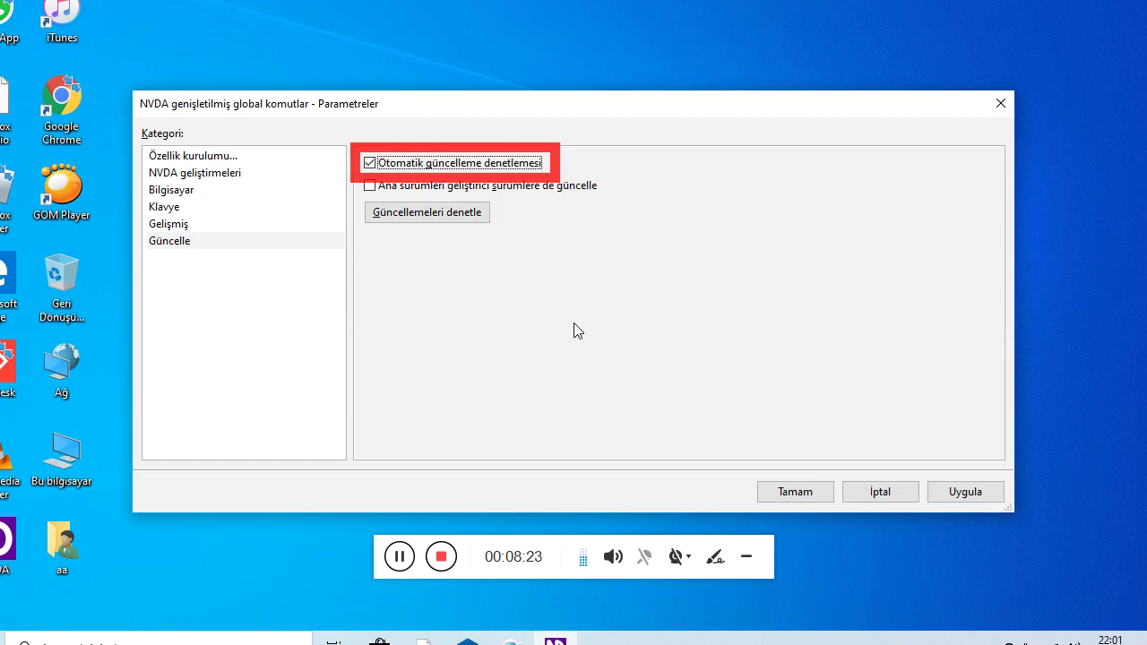
pyautogui.press('Tab')
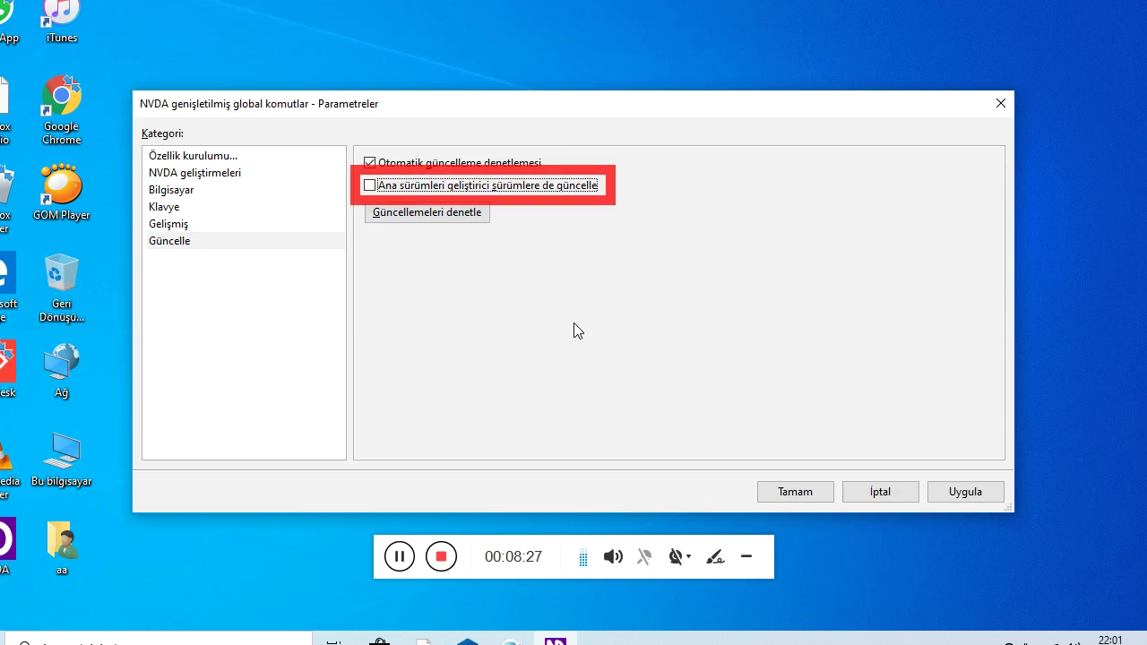
pyautogui.press('Tab')
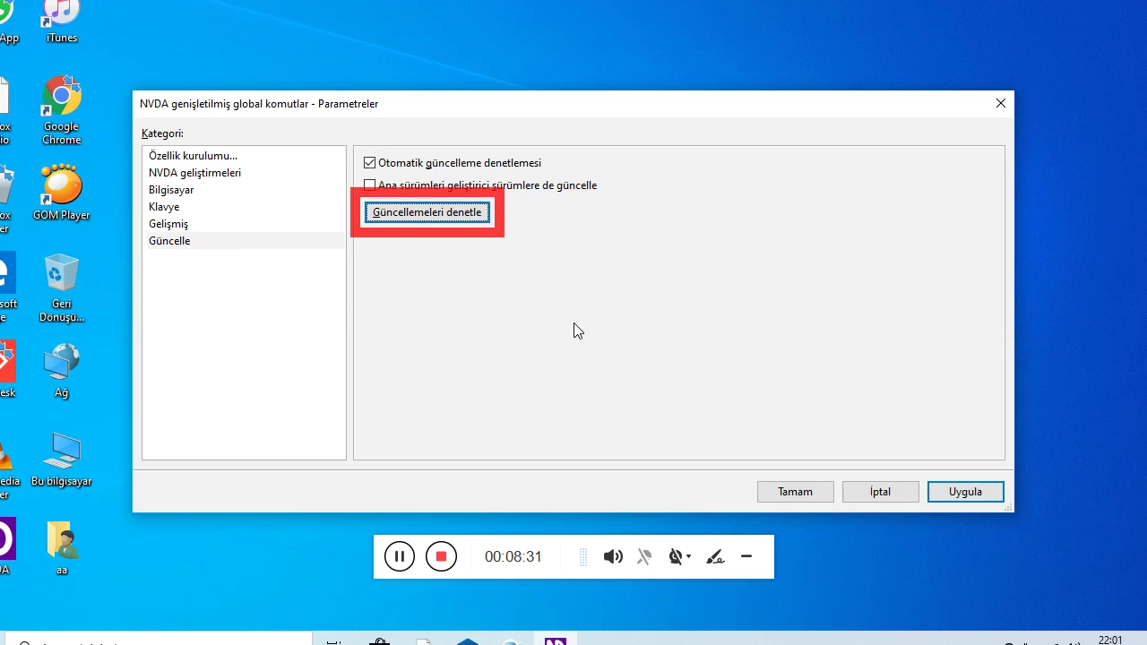
pyautogui.press('Return')
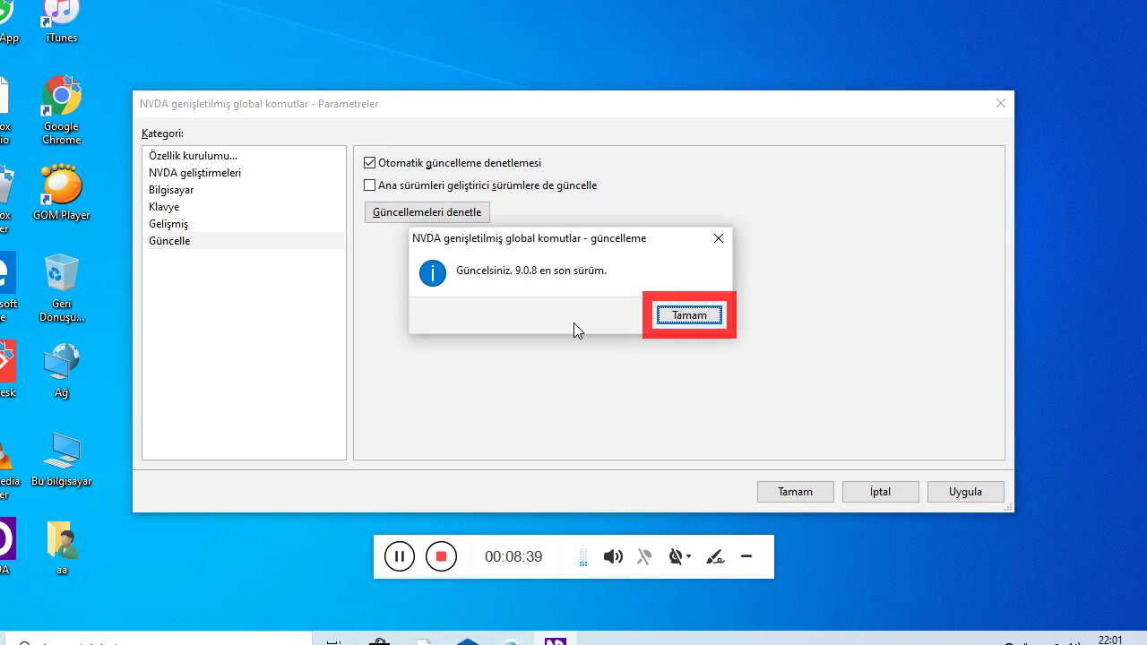
pyautogui.press('Return')
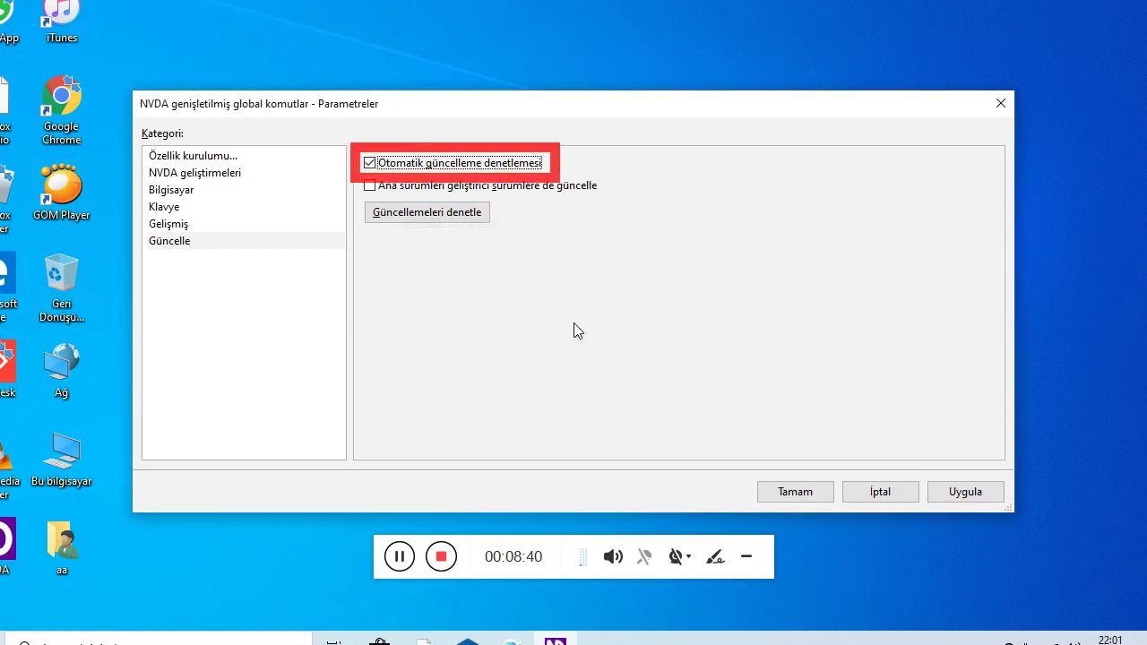
# Step: Accept the add-on's settings and close the Parametreler dialog
pyautogui.press('Tab')
pyautogui.press('Tab')
pyautogui.press('Tab')
pyautogui.press('Return')
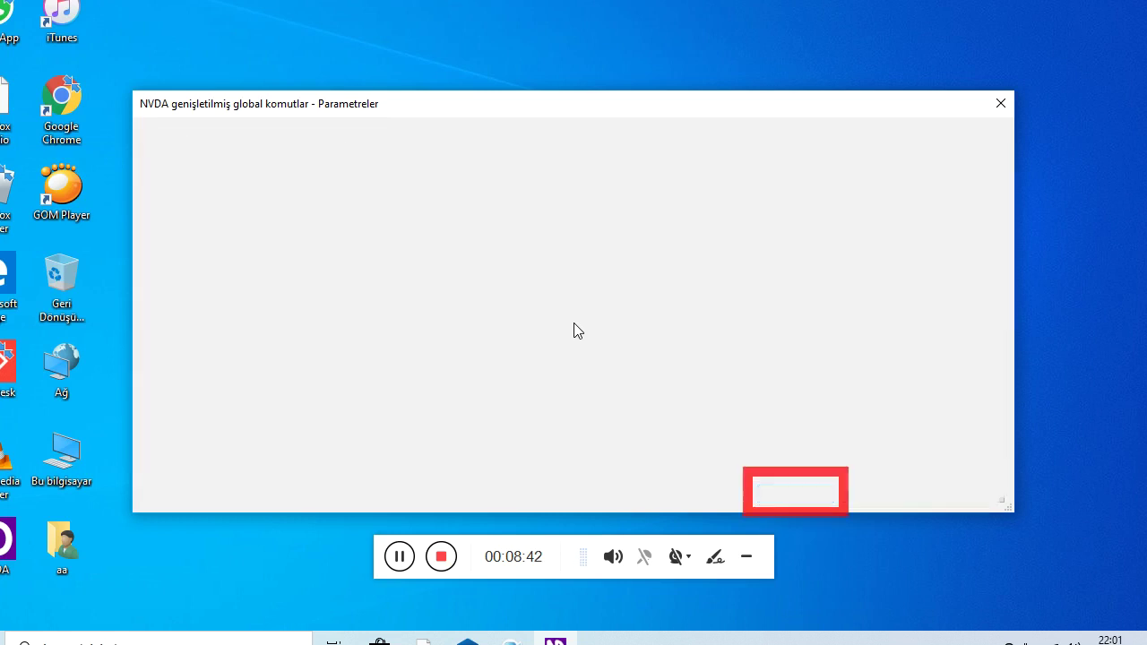